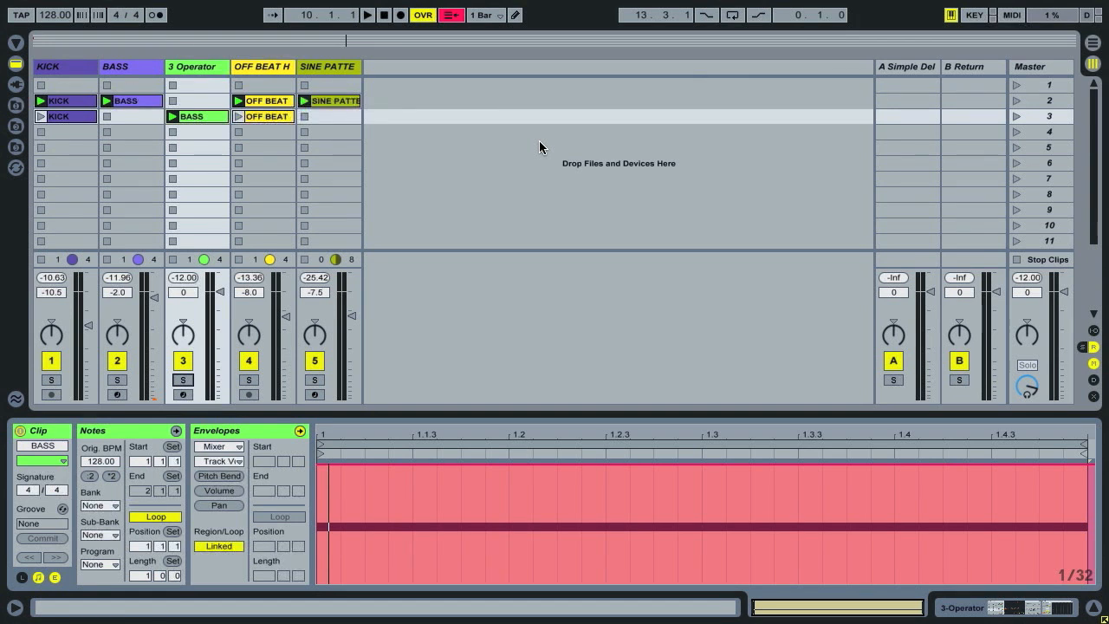
Play scene 2 and audition the BASS track on its own in solo.
click(1018, 100)
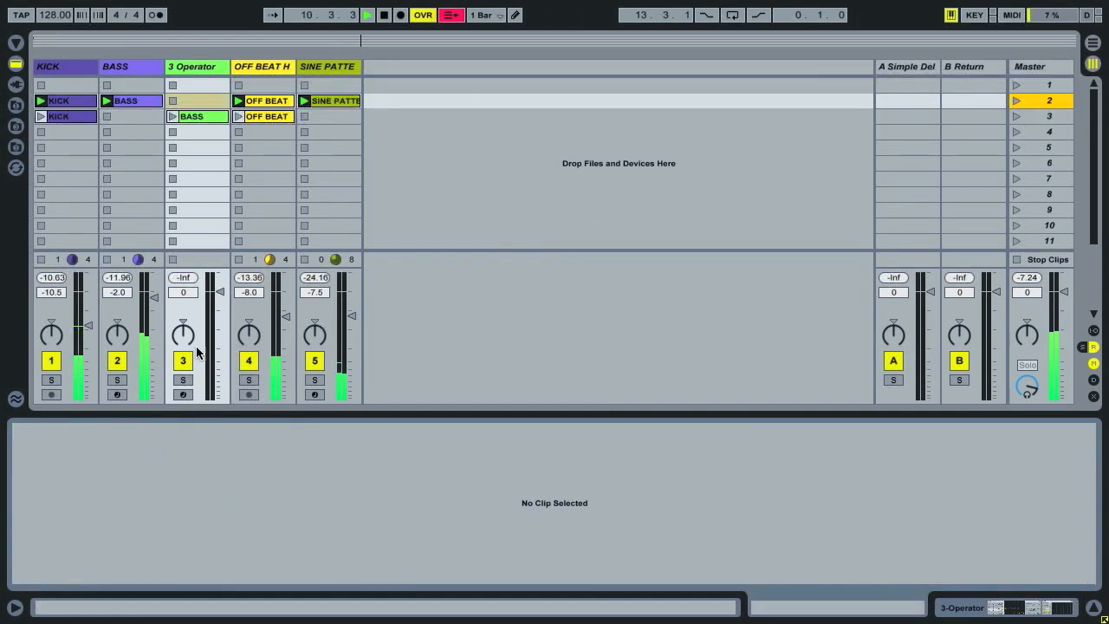
click(117, 381)
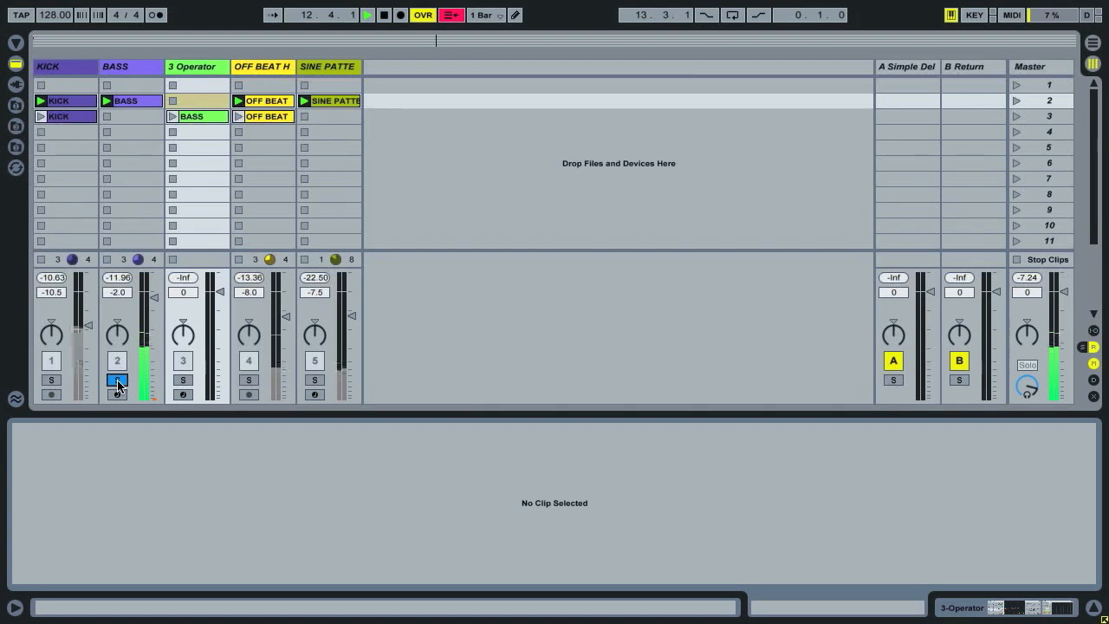
click(118, 382)
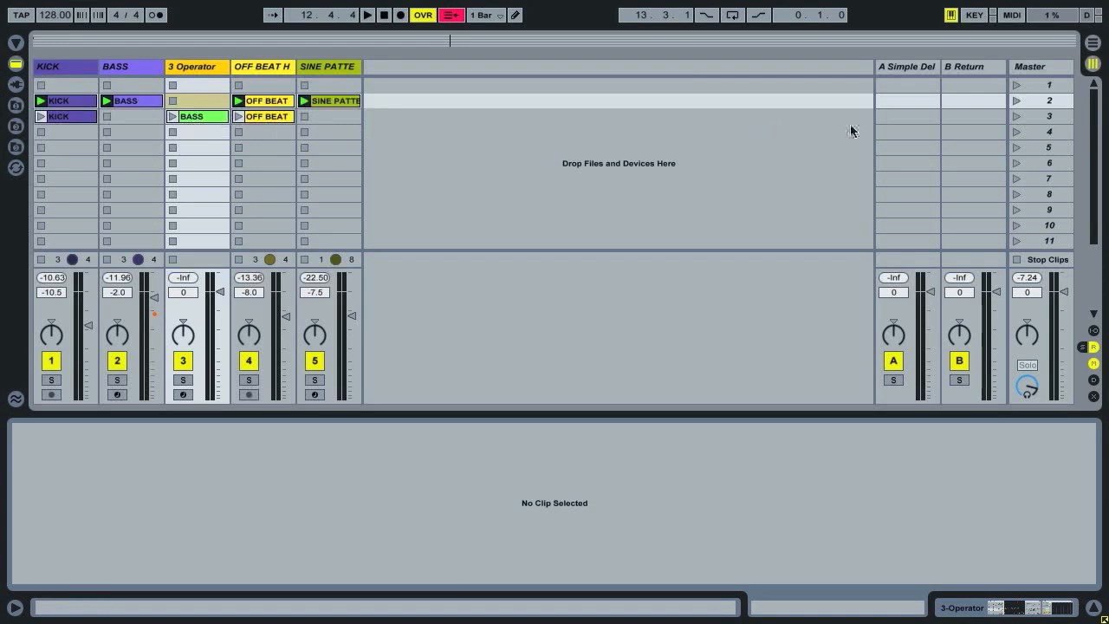
Play scene 3 and review its BASS clip's notes and the Operator device on that track.
click(1016, 116)
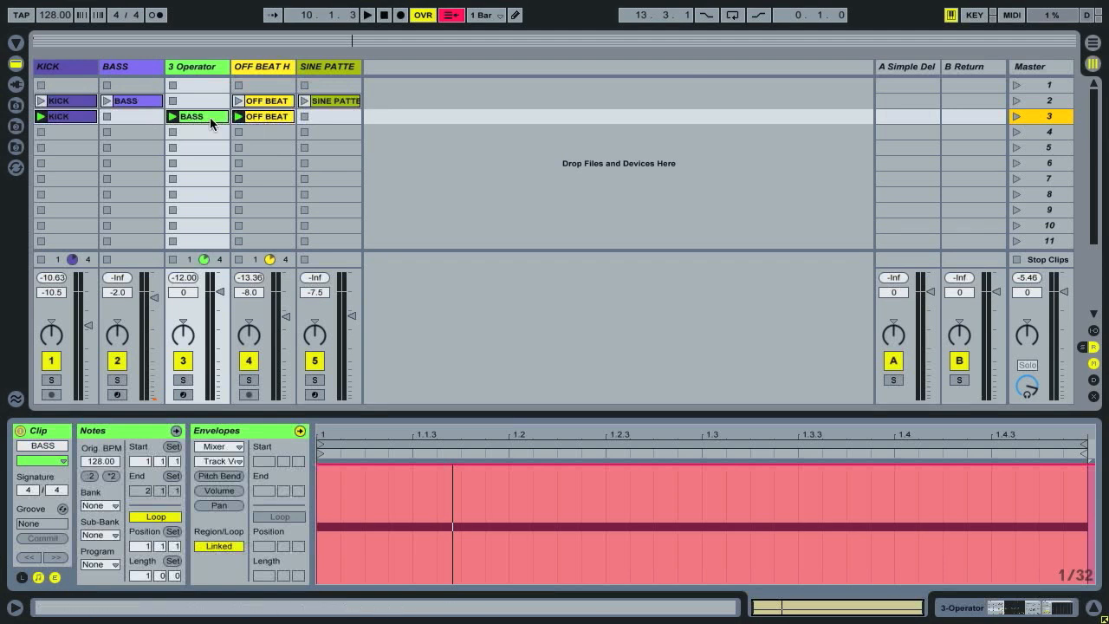
click(178, 434)
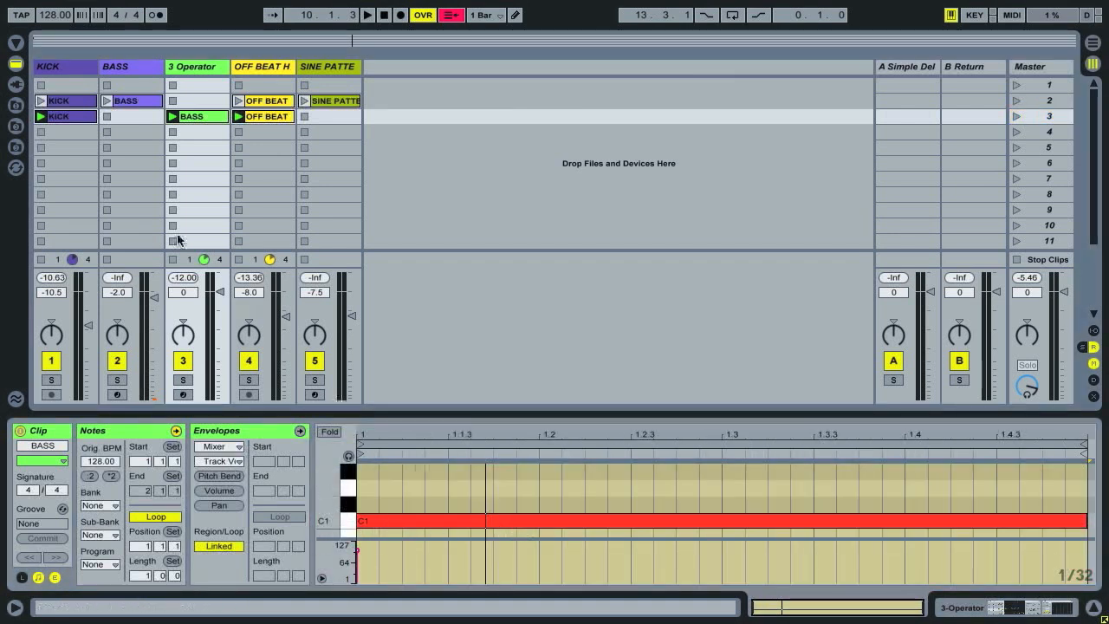
click(180, 71)
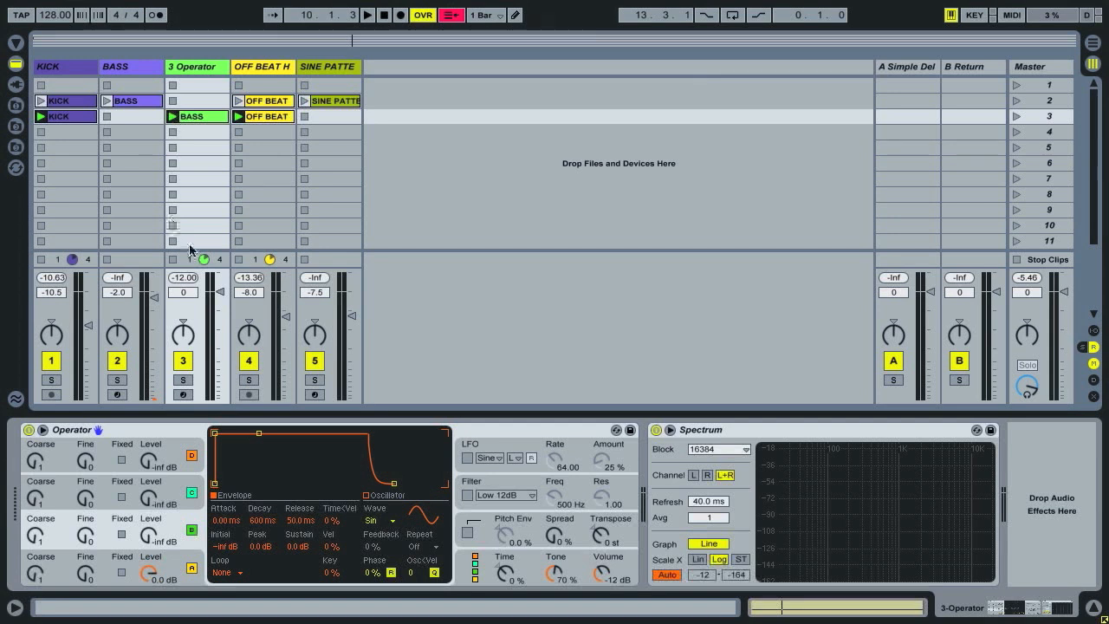
key(shift+Tab)
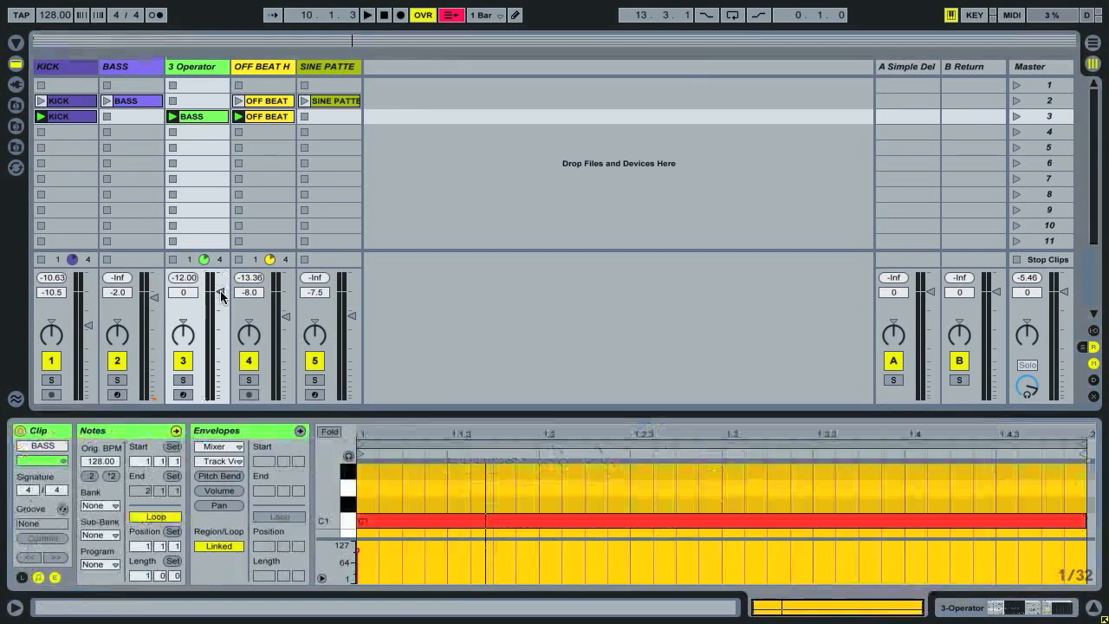
Show the BASS clip's envelope and shorten the clip's loop to two beats (length 0.2.0).
click(300, 431)
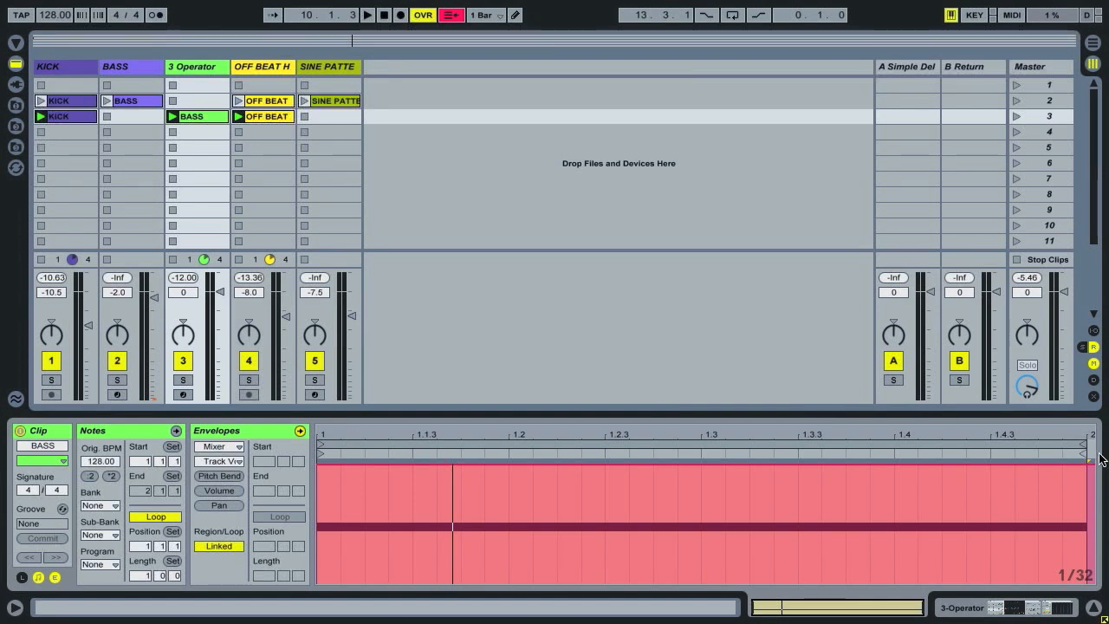
drag(1083, 443, 702, 454)
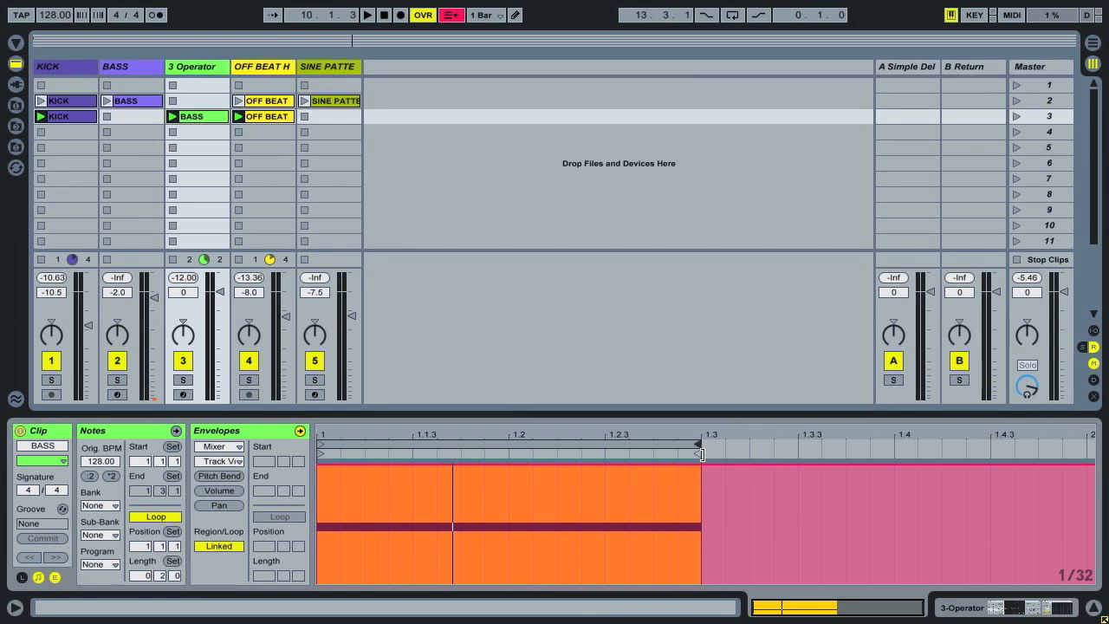
drag(425, 433, 428, 437)
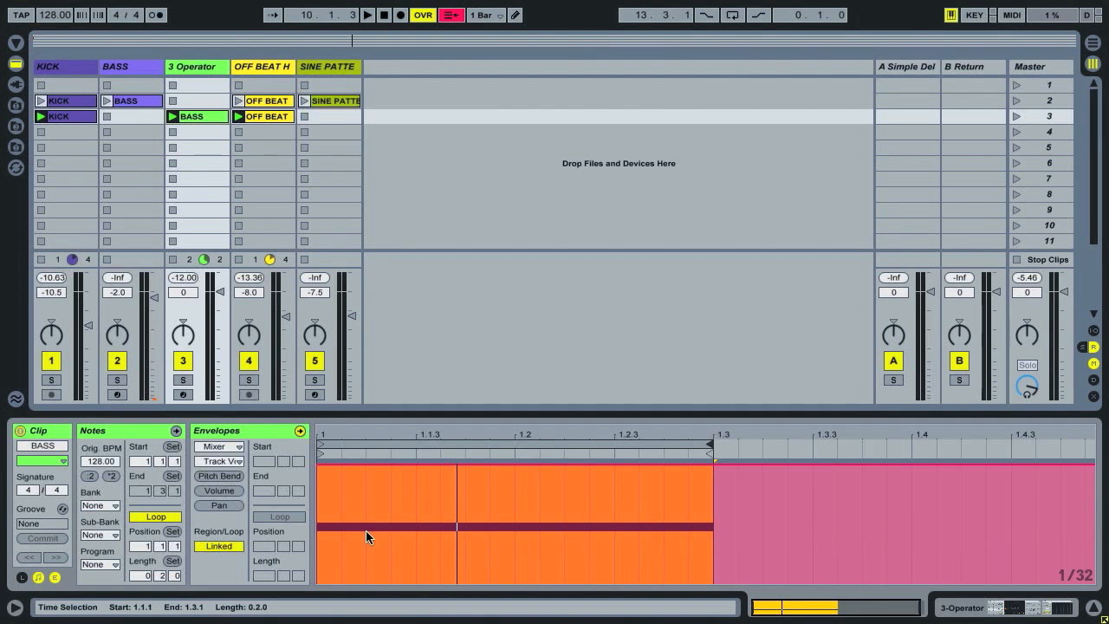
Draw the clip's track volume envelope down to zero over the first three 1/32 divisions of beats 1.1 and 1.2.
key(b)
mouse_move(336, 583)
mouse_down()
mouse_move(372, 590)
mouse_move(371, 599)
mouse_up()
mouse_move(516, 541)
mouse_down()
mouse_move(527, 576)
mouse_move(581, 587)
mouse_move(577, 598)
mouse_up()
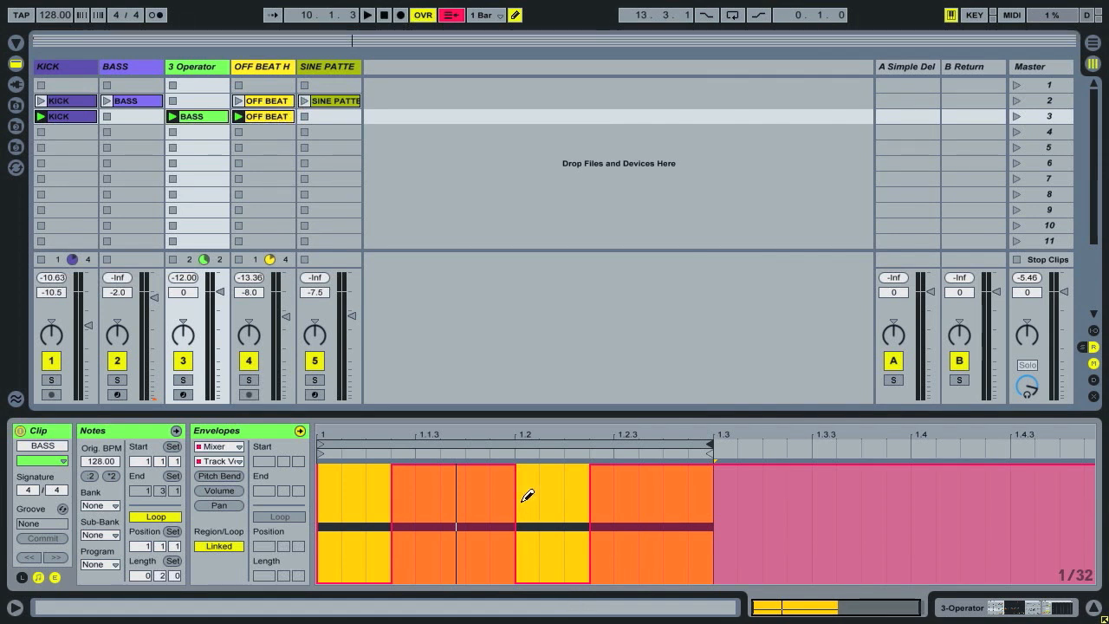
key(b)
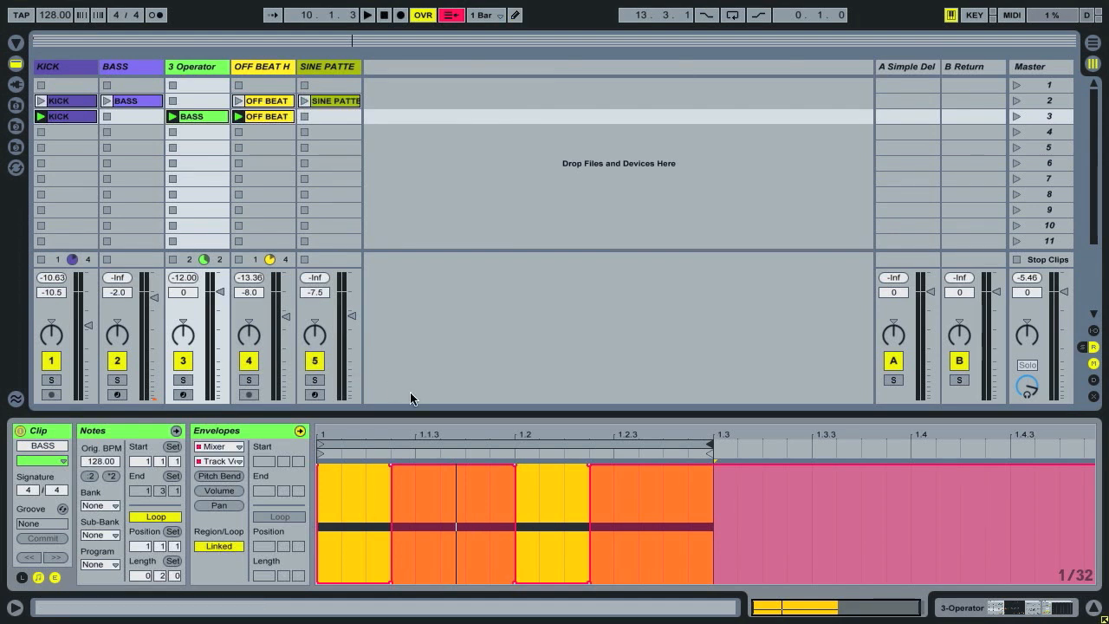
Solo the Operator track and play the loop briefly to hear the volume gating.
click(183, 380)
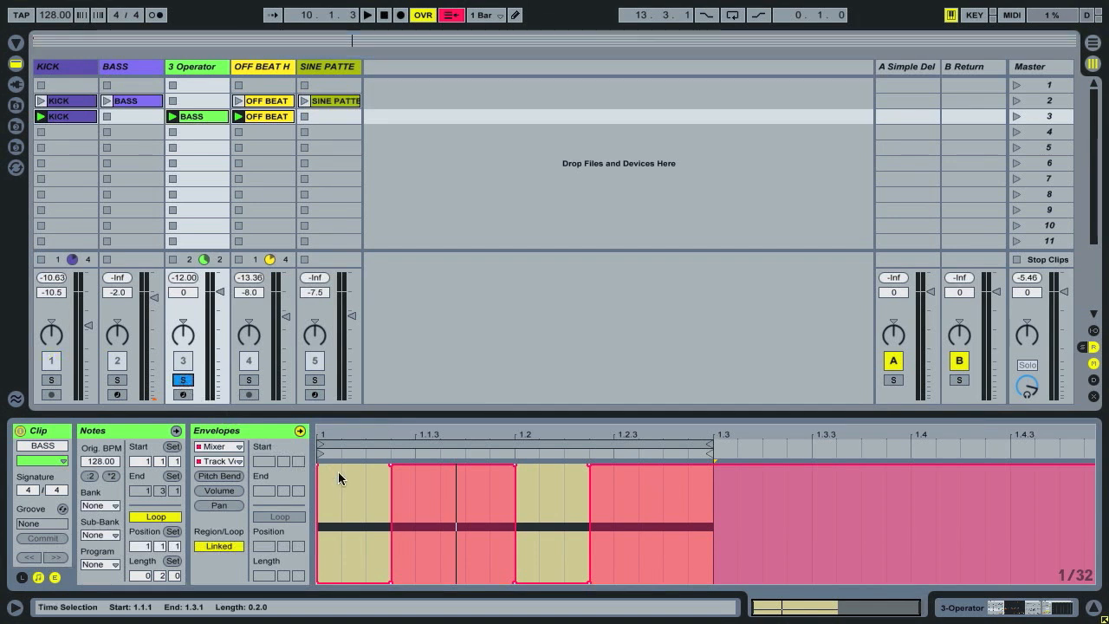
key(space)
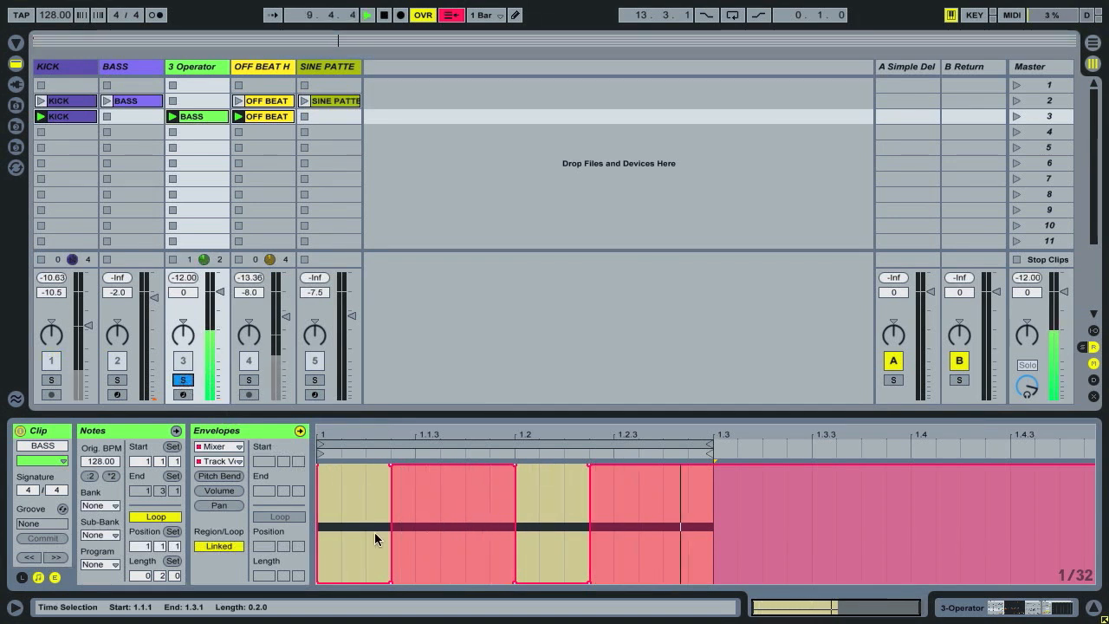
key(space)
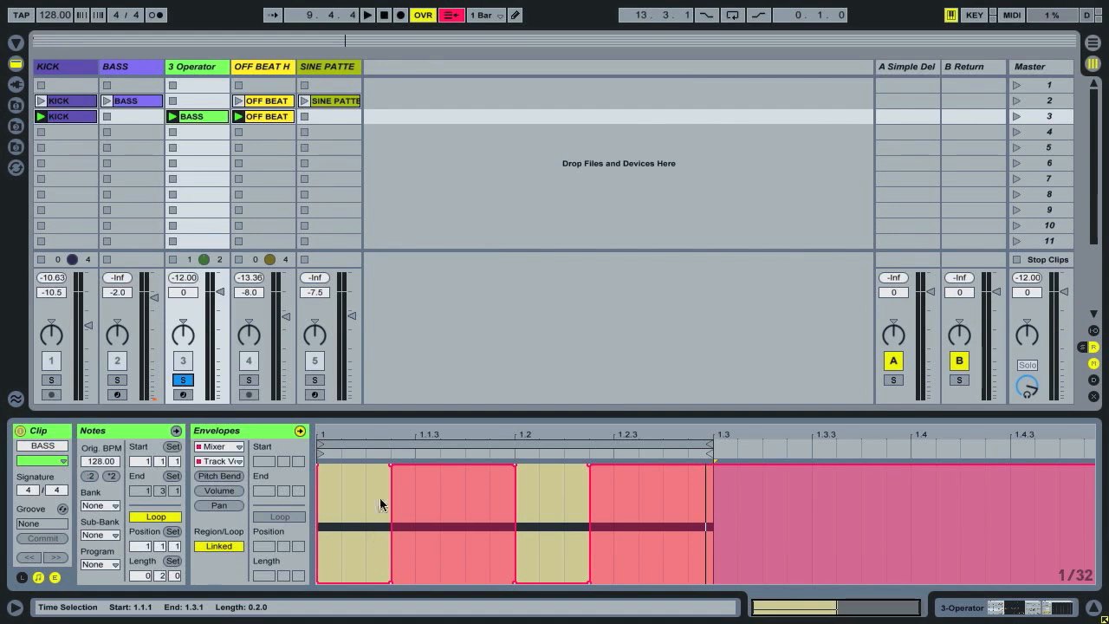
Slope the volume envelope's edges into short fade-ins and fade-outs on both beats, ending at zero at the loop end.
drag(391, 464, 403, 466)
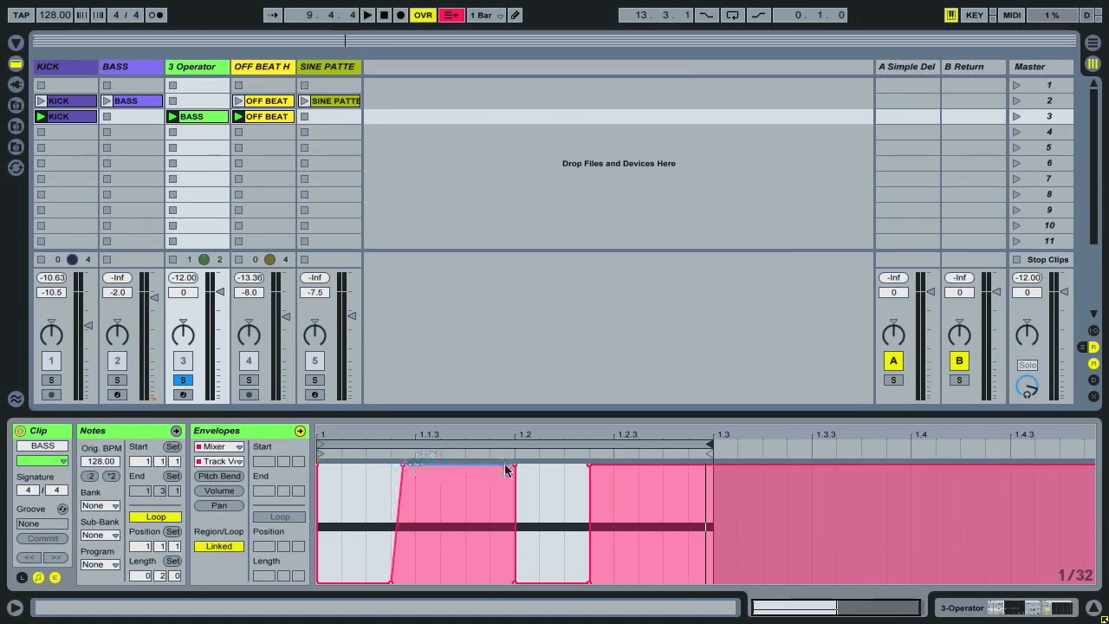
drag(515, 466, 506, 466)
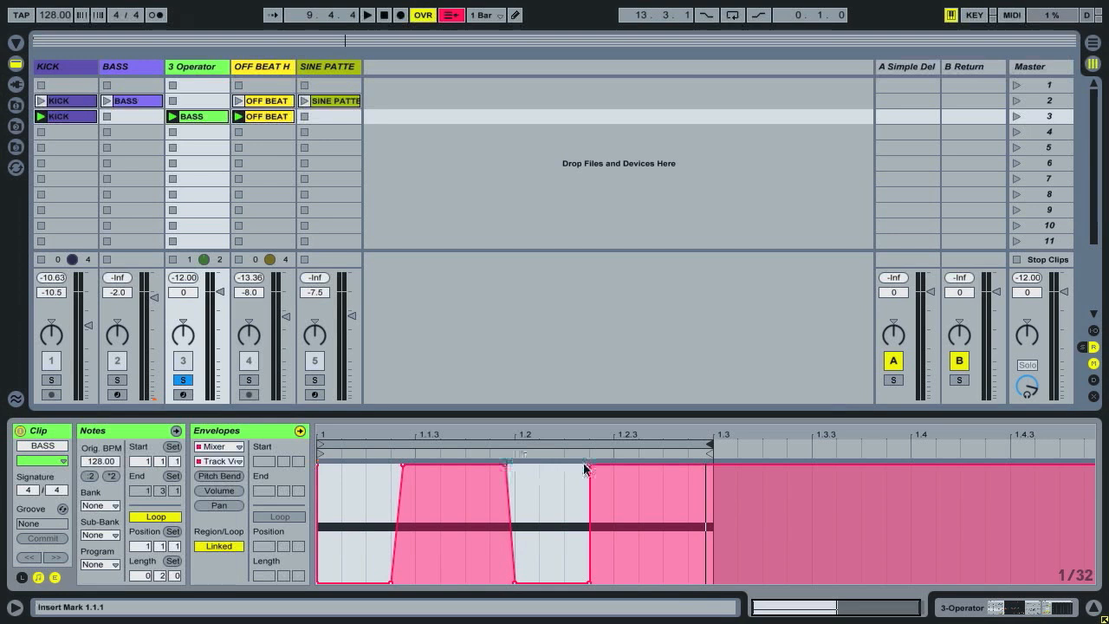
drag(591, 465, 613, 466)
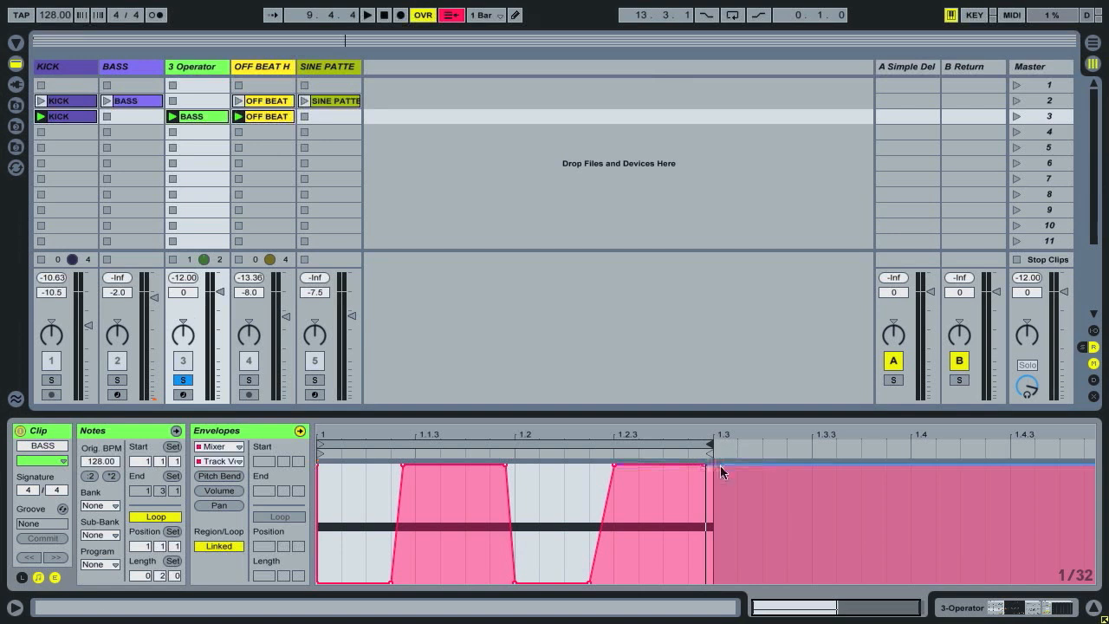
drag(726, 463, 725, 584)
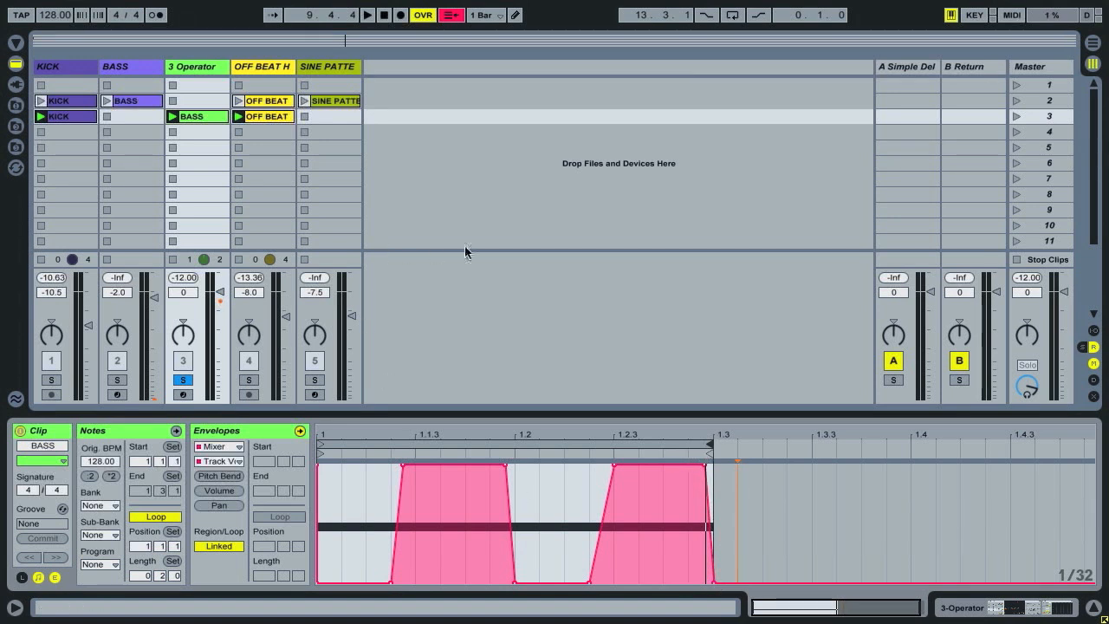
Play the loop and solo the KICK track together with the Operator track.
key(space)
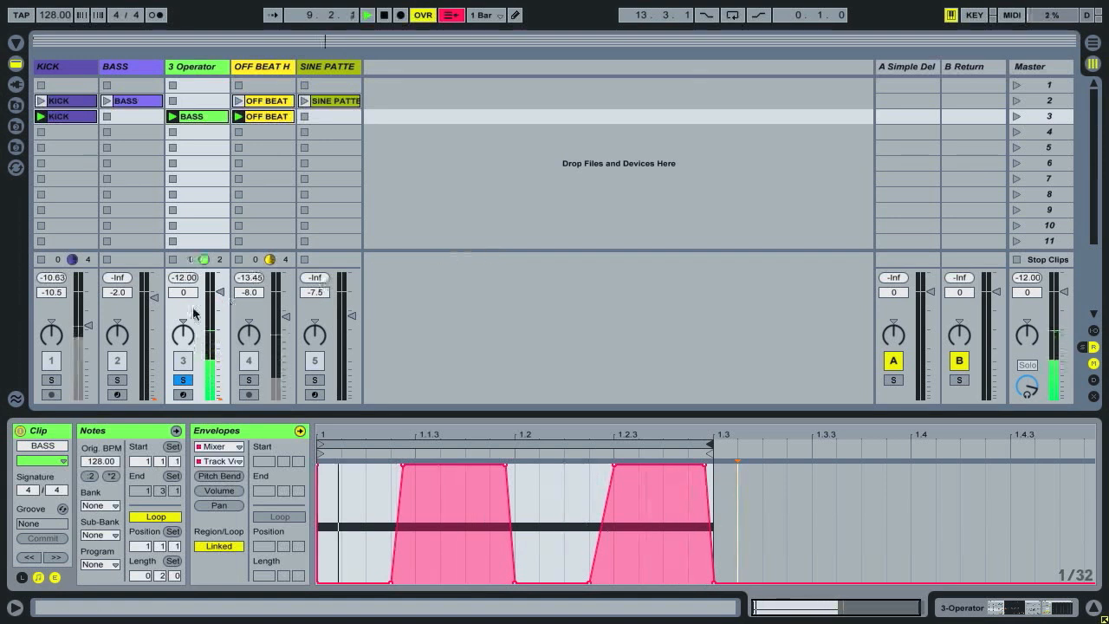
click(52, 380)
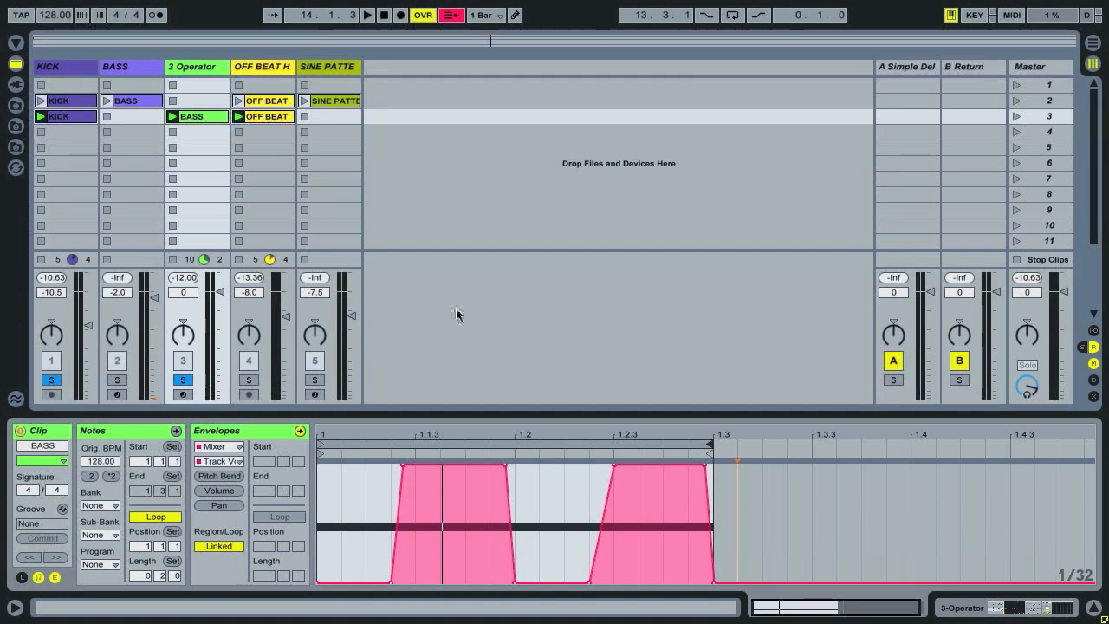
Raise Operator's oscillator B level from silence to 0.0 dB while the loop plays.
click(196, 73)
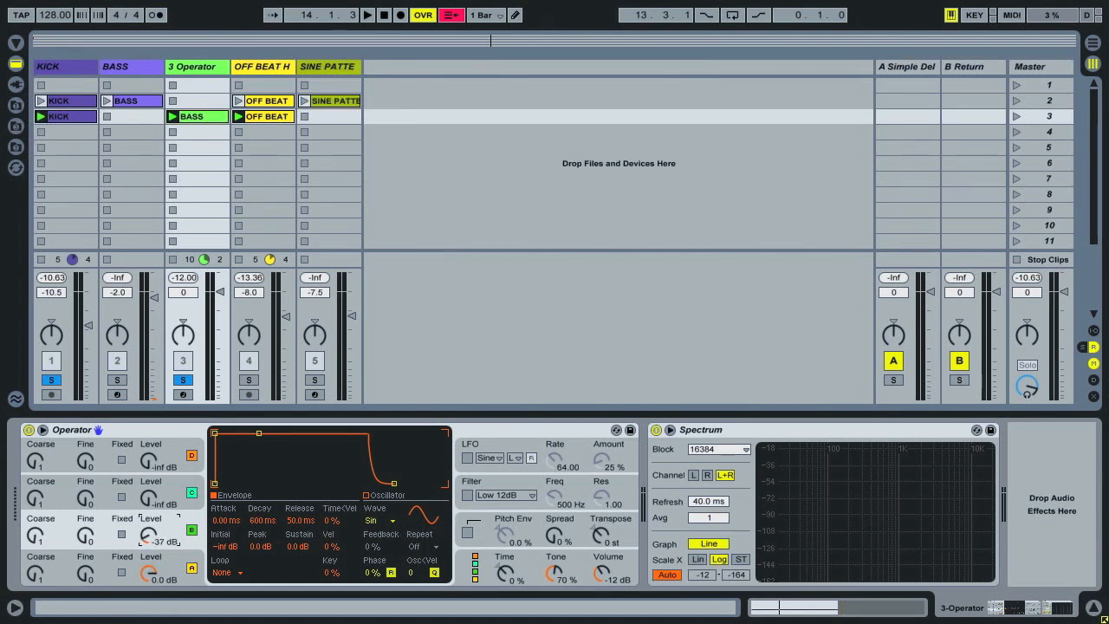
drag(151, 535, 151, 590)
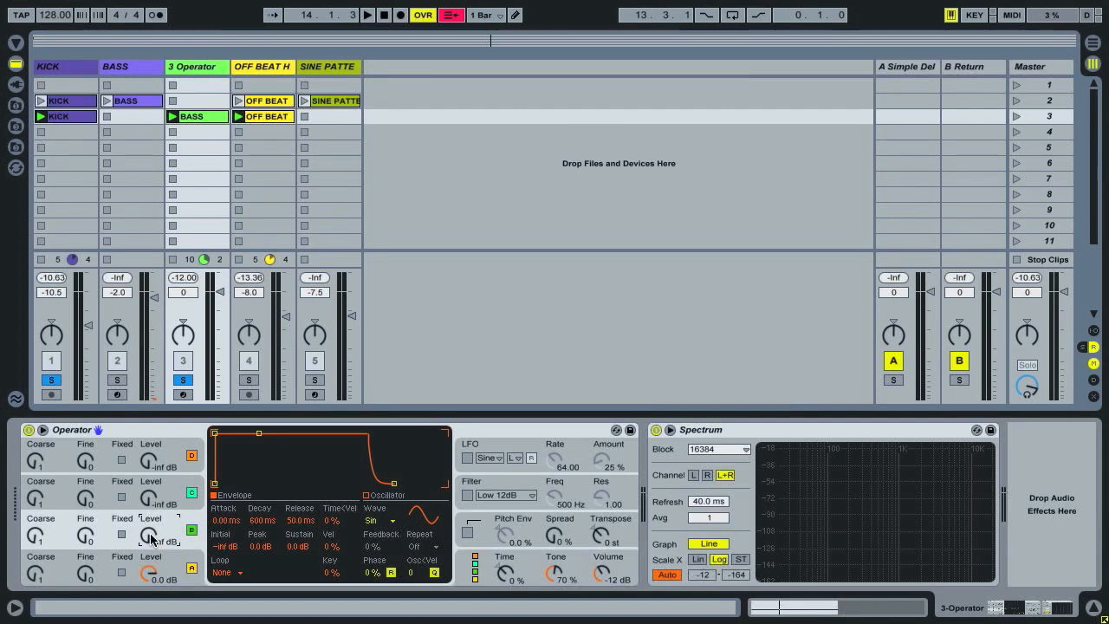
key(space)
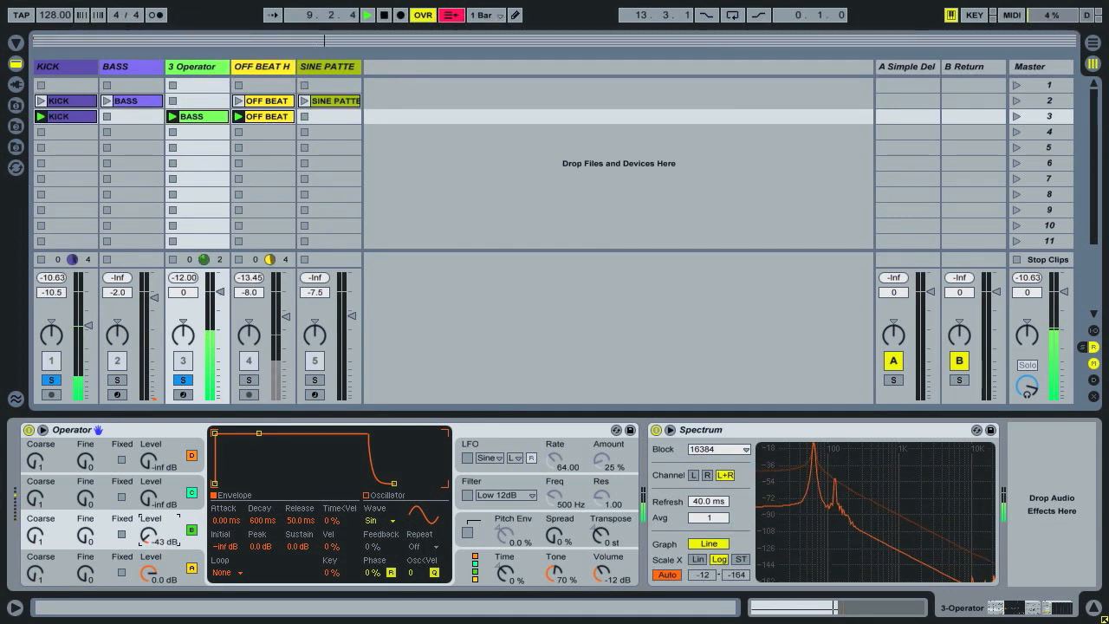
drag(150, 538, 150, 496)
key(space)
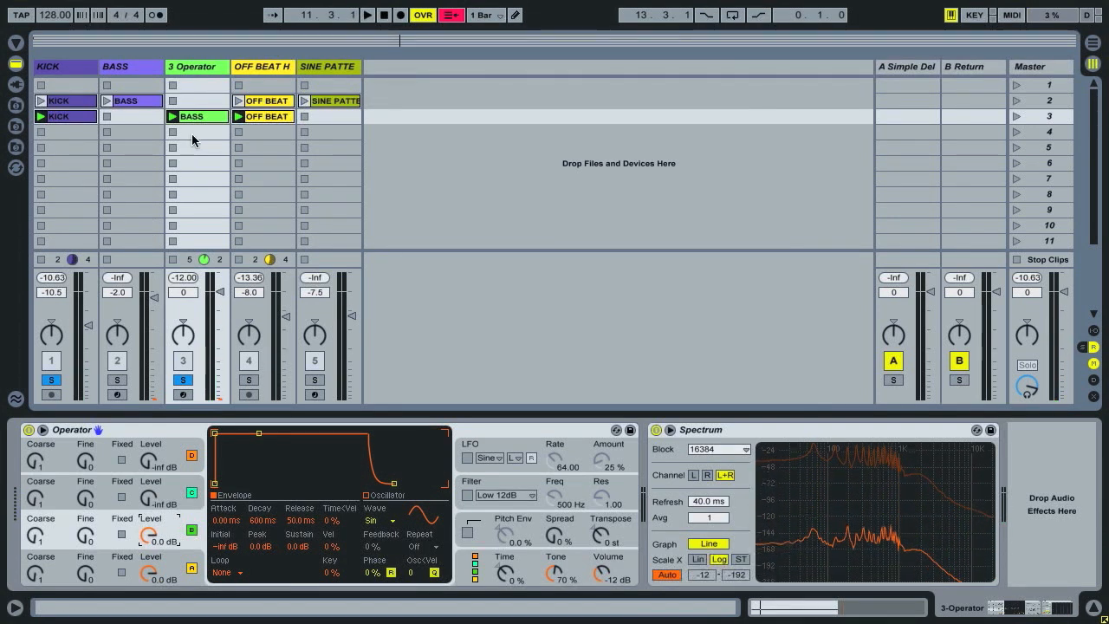
Shape the BASS clip's Osc-B level envelope to ramp from full to zero around 1.1.3 and back to full around 1.2.3.
key(shift+Tab)
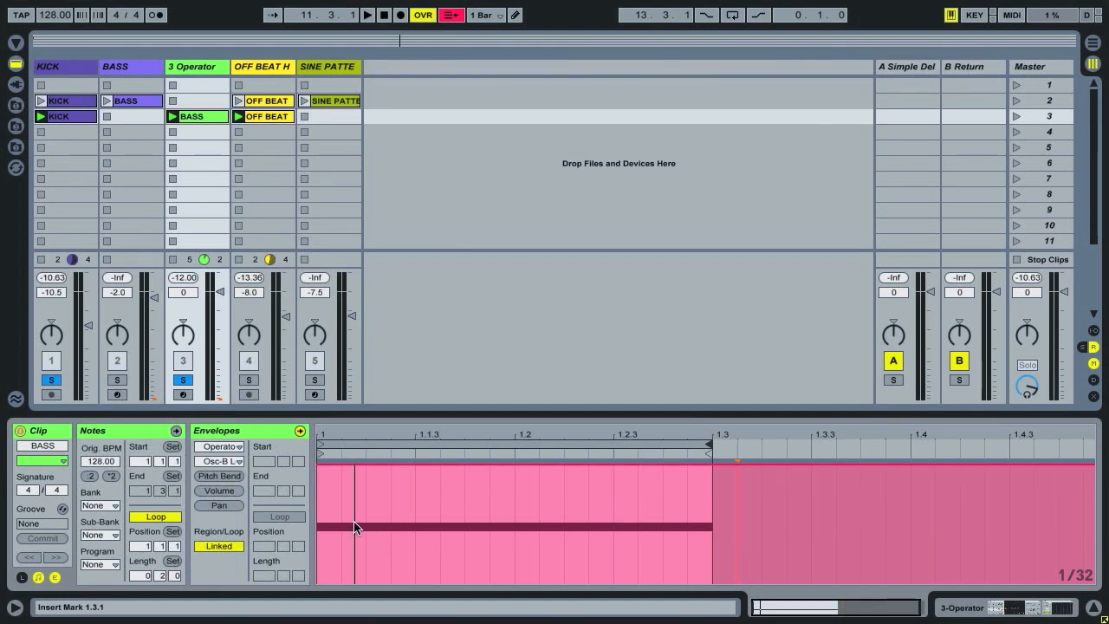
key(ctrl+b)
key(ctrl+b)
double_click(397, 465)
double_click(419, 463)
drag(420, 463, 451, 583)
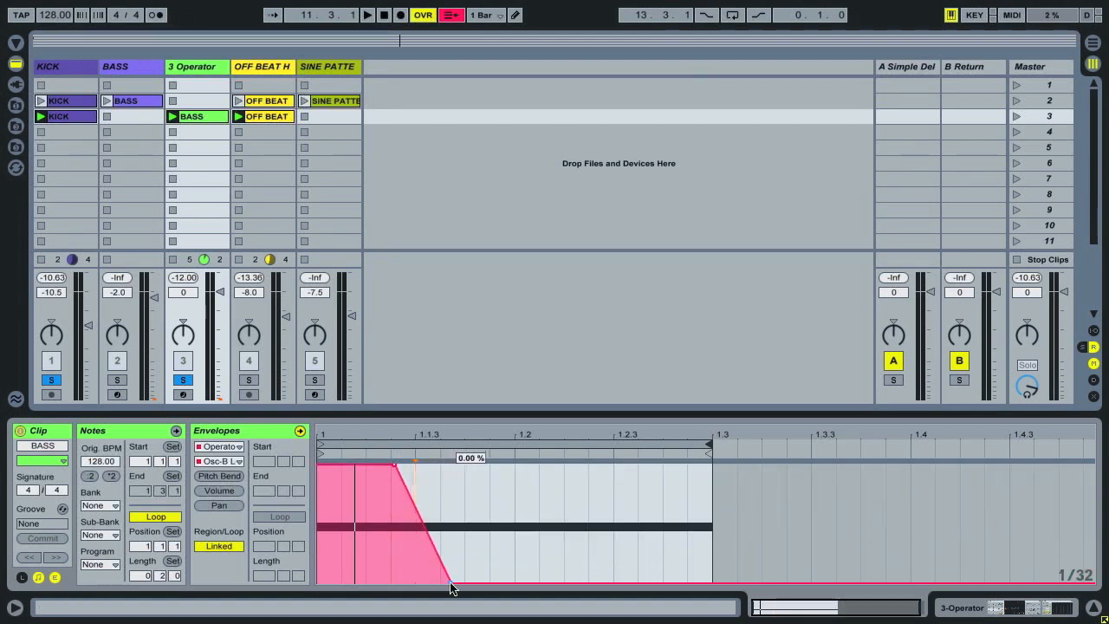
double_click(599, 583)
drag(621, 584, 656, 464)
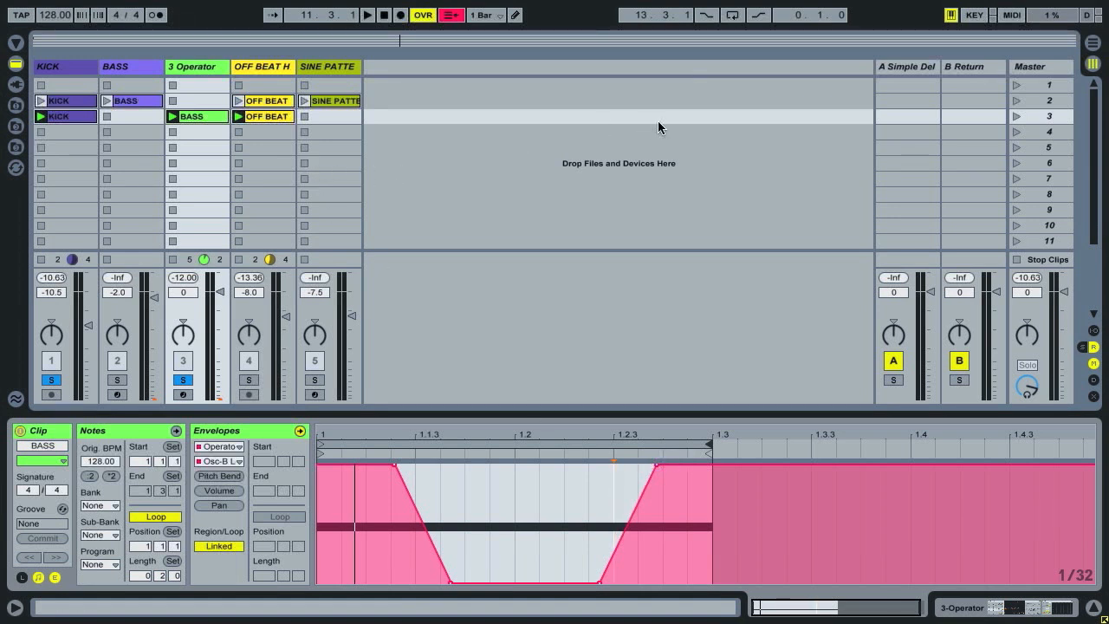
Audition scene 3 and lower the Osc-B level envelope's opening plateau to about half and its closing plateau to slightly above half.
click(1017, 116)
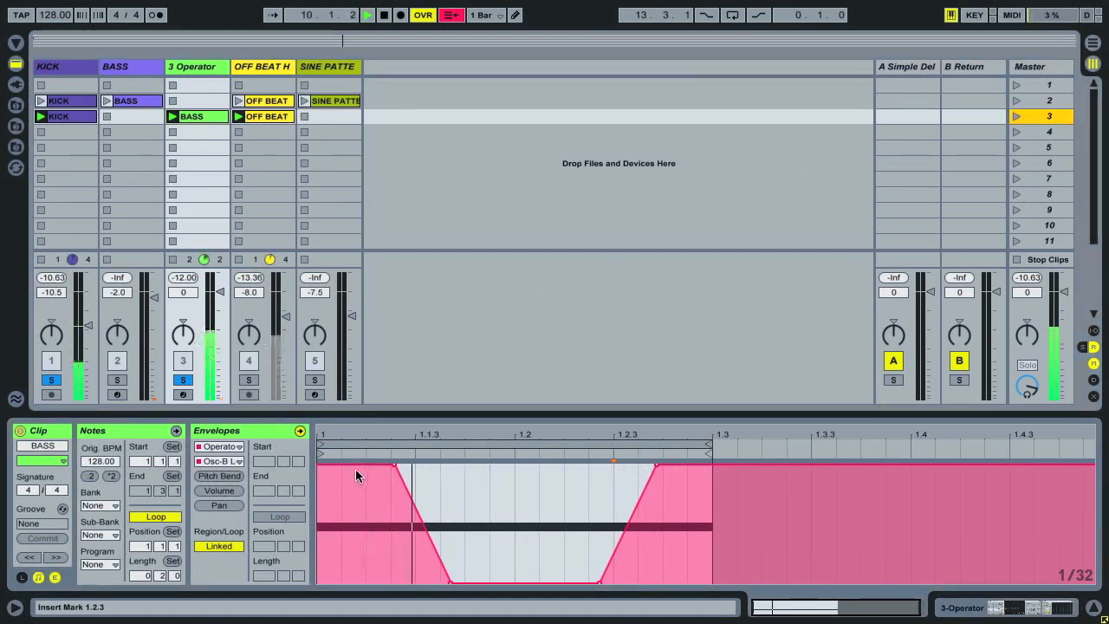
key(space)
drag(364, 463, 360, 526)
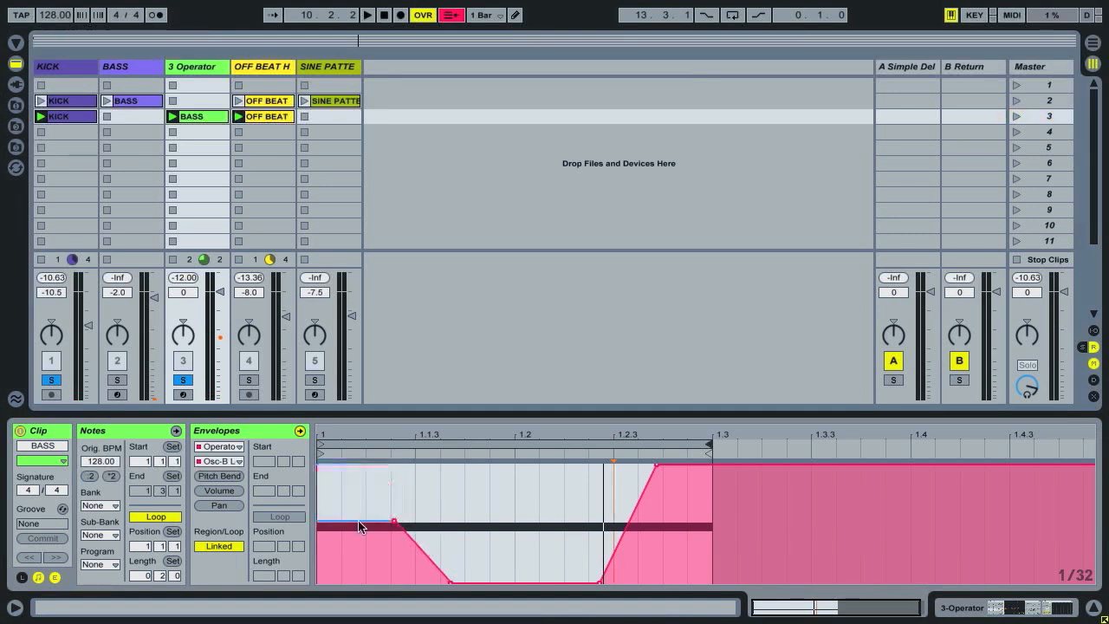
drag(683, 471, 663, 513)
key(space)
Raise Operator's oscillator C level to -23 dB while the loop plays.
click(215, 68)
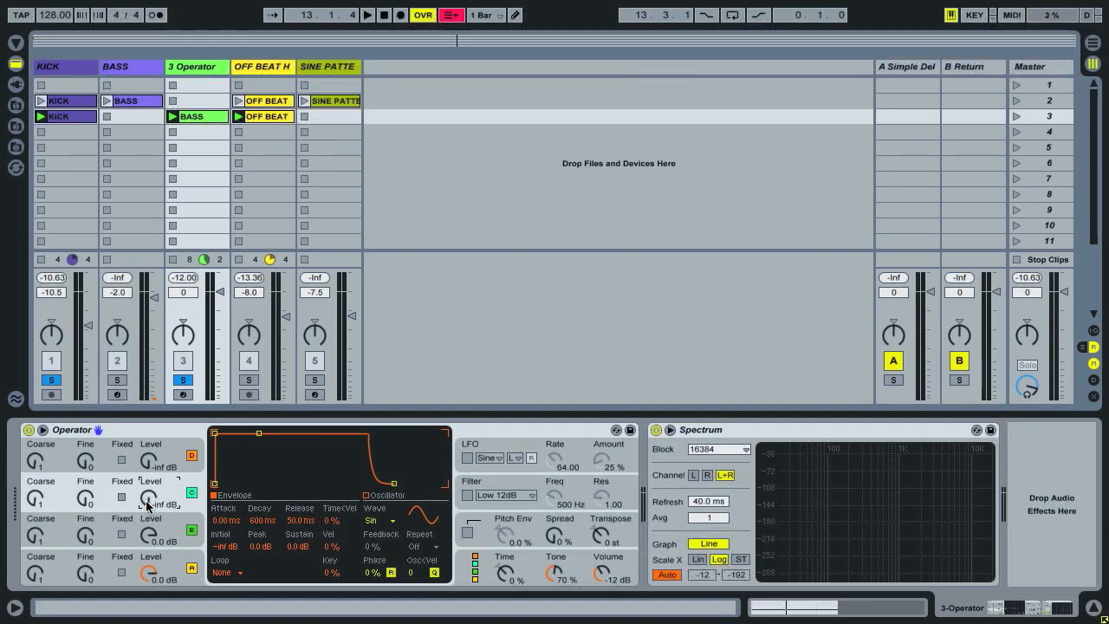
key(space)
drag(145, 505, 145, 467)
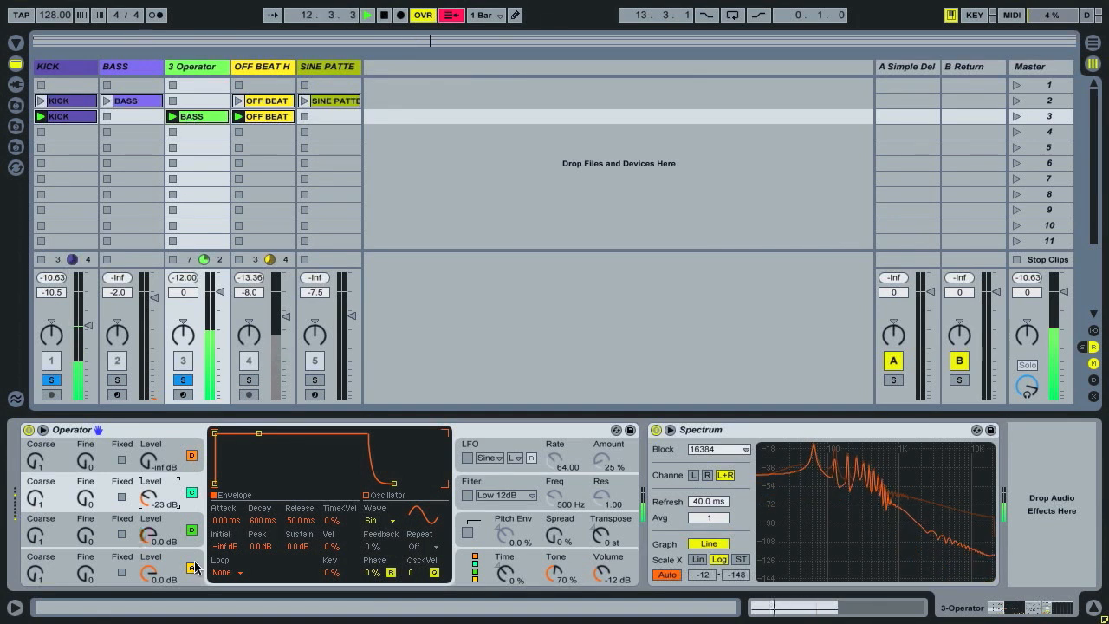
Raise the opening plateau of the Osc-B level envelope to about two thirds and add the OFF BEAT H track to the solo.
click(150, 538)
key(shift+Tab)
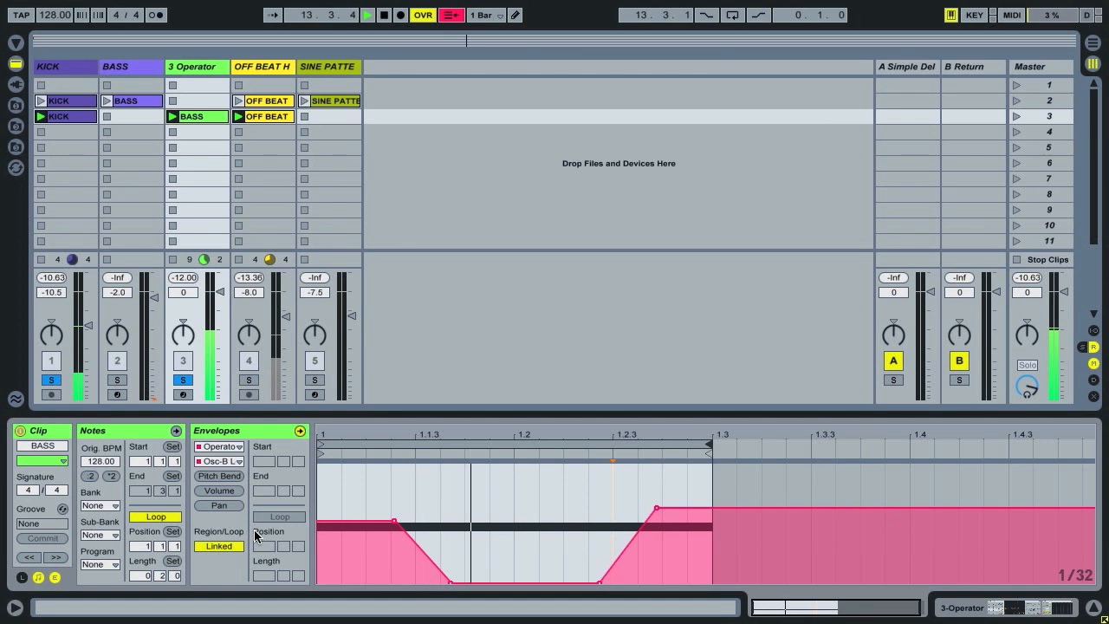
drag(339, 522, 383, 509)
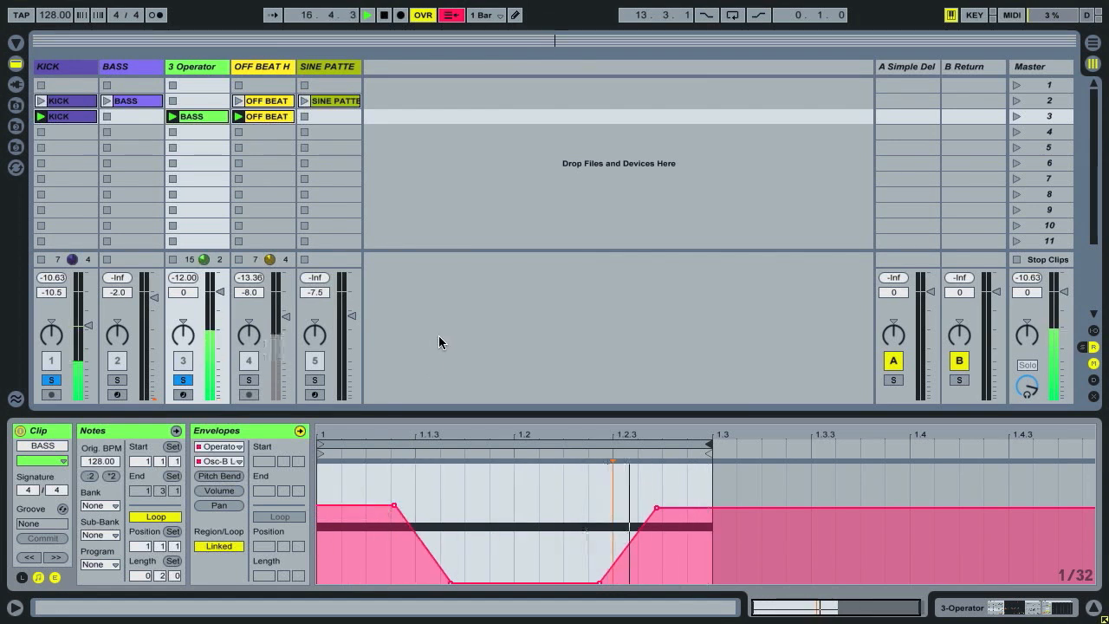
click(248, 380)
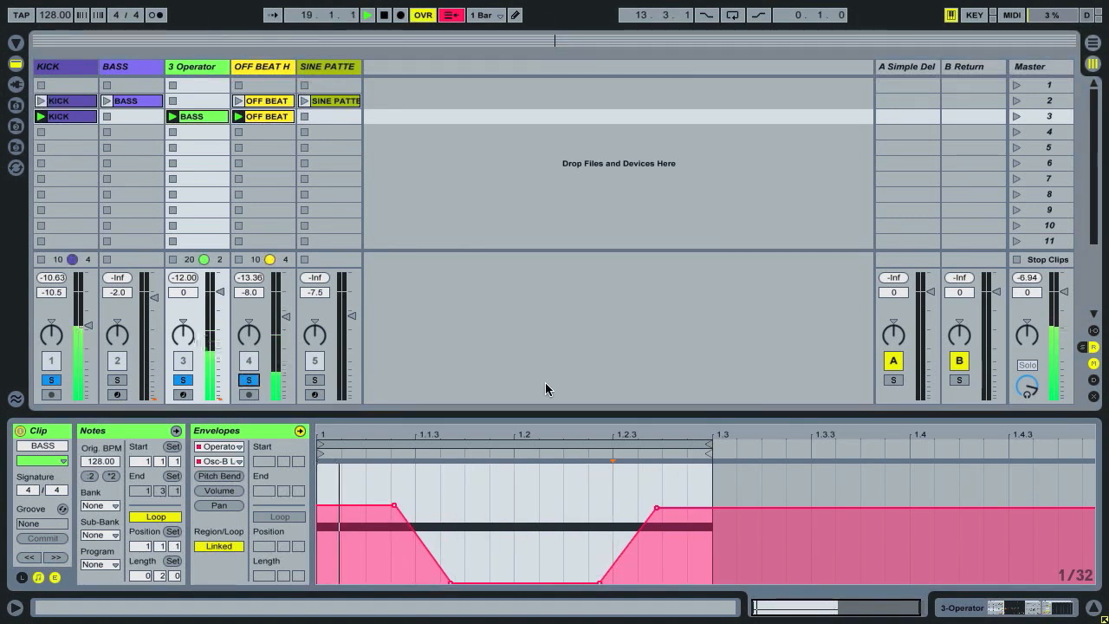
Lower the closing plateau of the BASS clip's Osc-B level envelope slightly, starting it a little earlier, and stop playback.
mouse_move(659, 513)
mouse_move(659, 512)
mouse_down()
mouse_move(647, 510)
mouse_move(691, 508)
mouse_move(650, 503)
mouse_move(644, 517)
mouse_up()
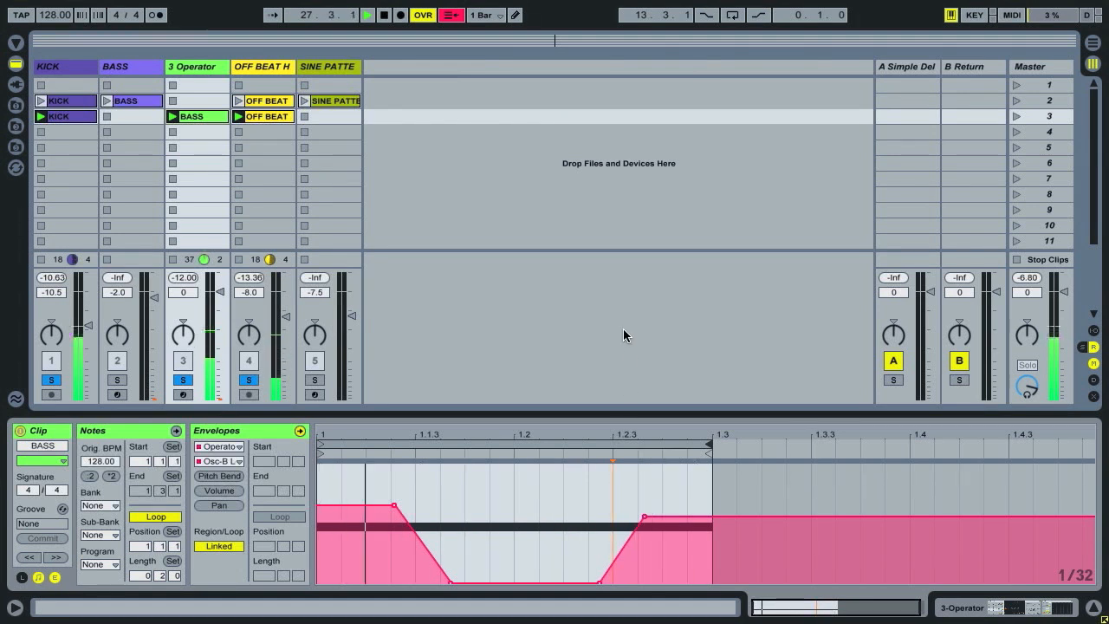
key(space)
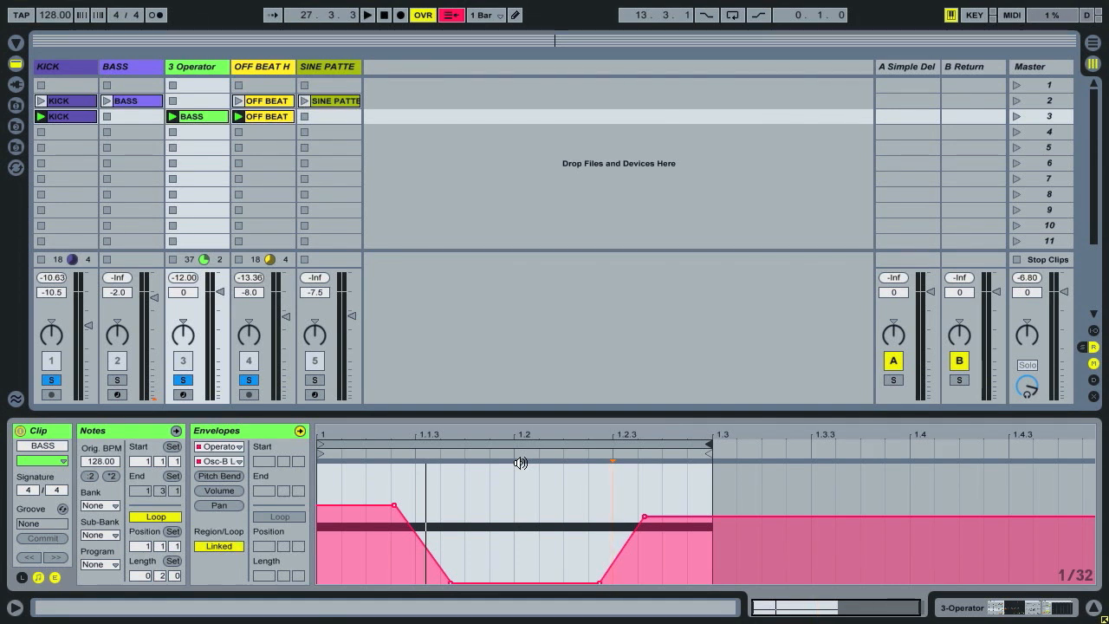
Open the scene 2 BASS clip's track volume envelope, shorten its loop to end at 1.3, and restore the loop end to bar 2.
drag(191, 116, 192, 117)
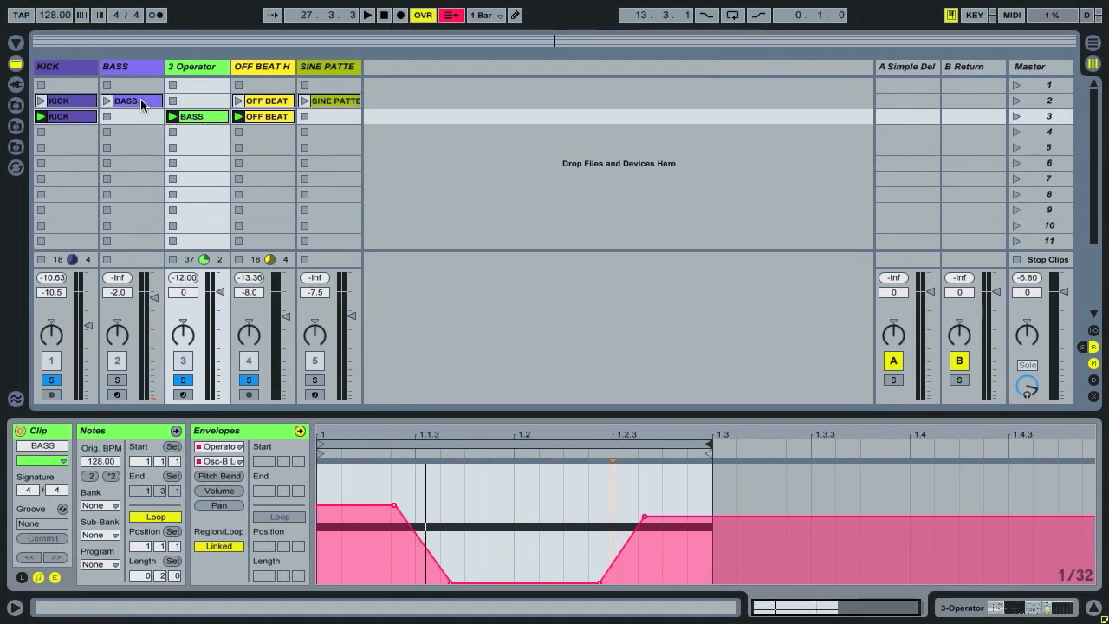
click(142, 103)
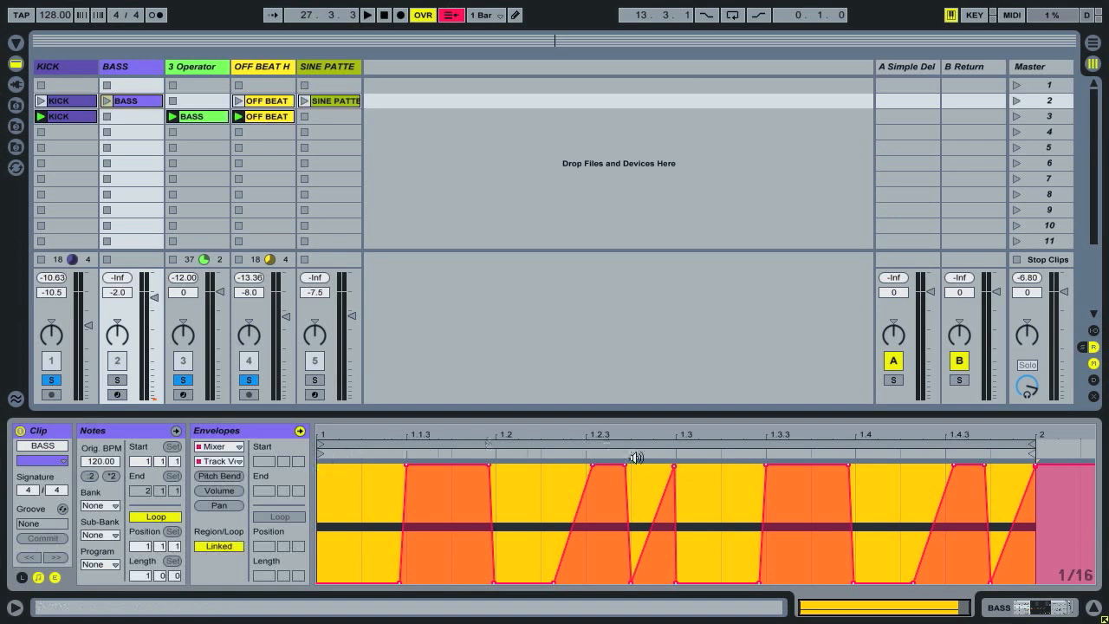
mouse_move(1030, 443)
mouse_down()
mouse_move(674, 445)
mouse_move(657, 468)
mouse_up()
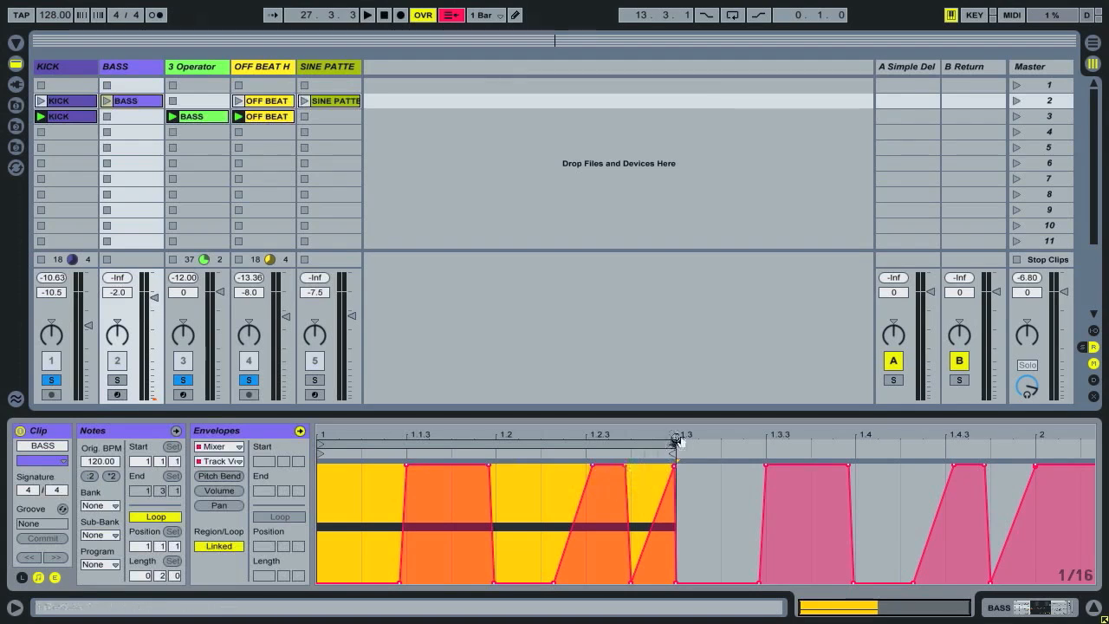
drag(703, 445, 1024, 461)
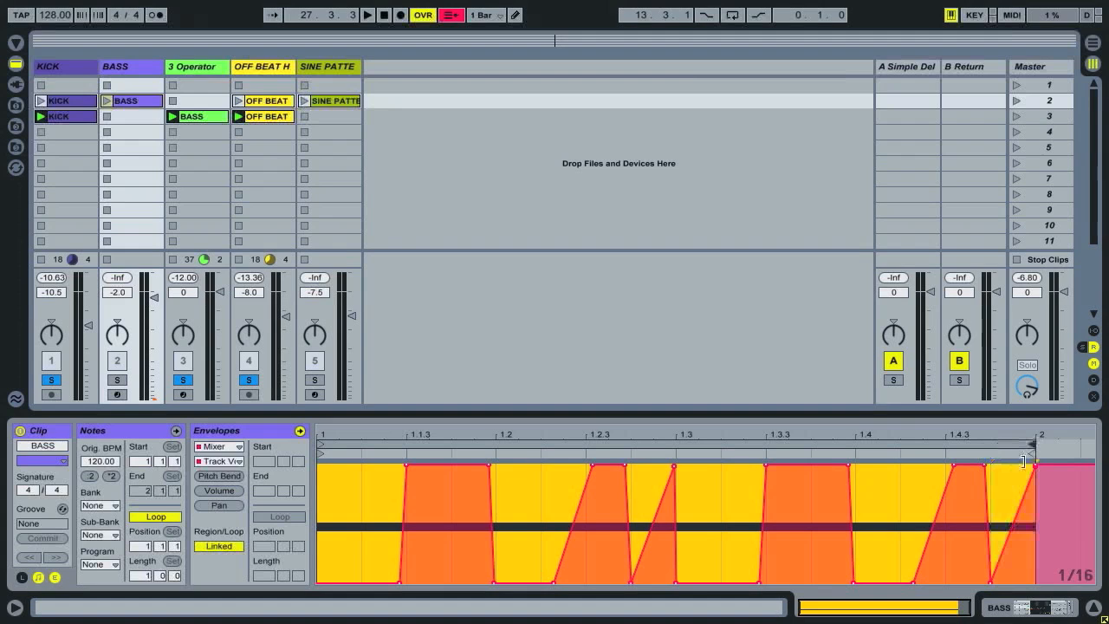
Examine the BASS track's Operator oscillator levels and the scene 2 clip's Osc-B level envelope.
key(shift+Tab)
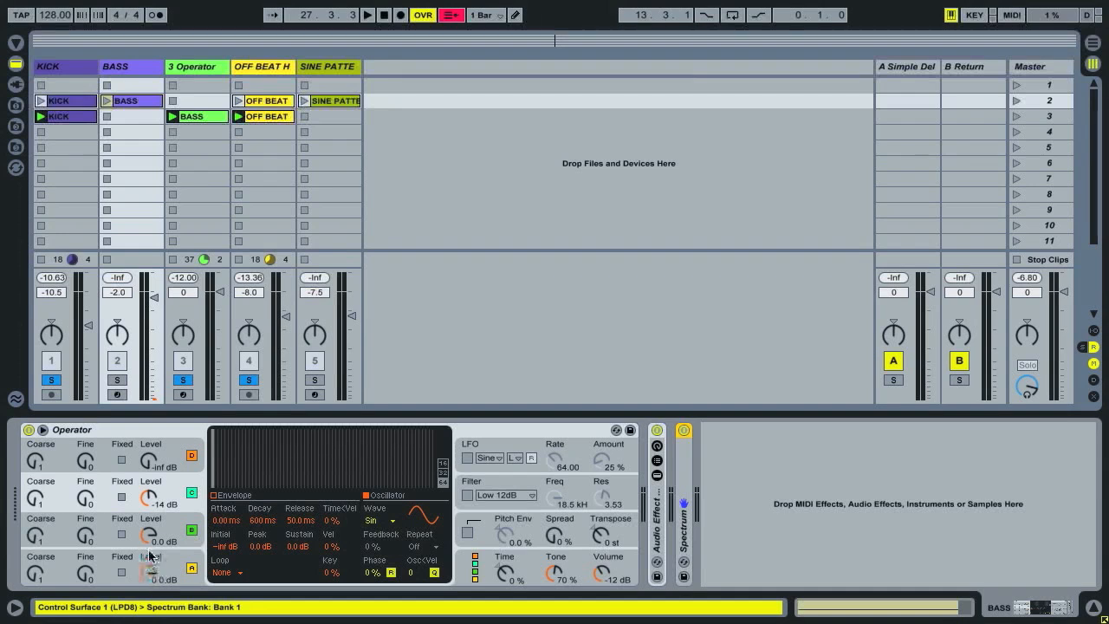
key(shift+Tab)
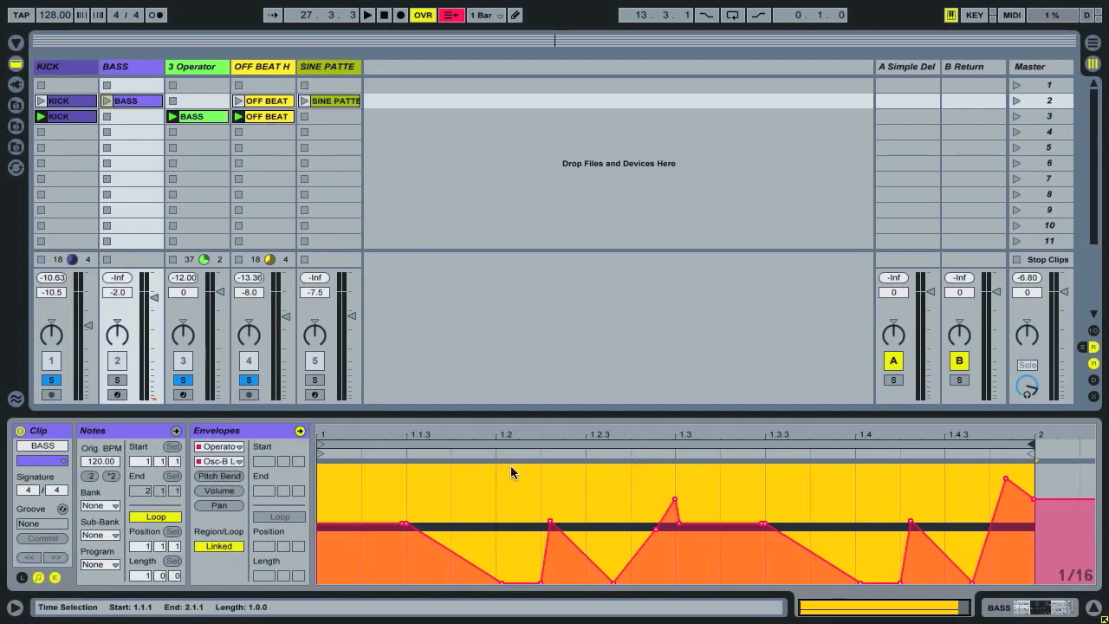
click(921, 447)
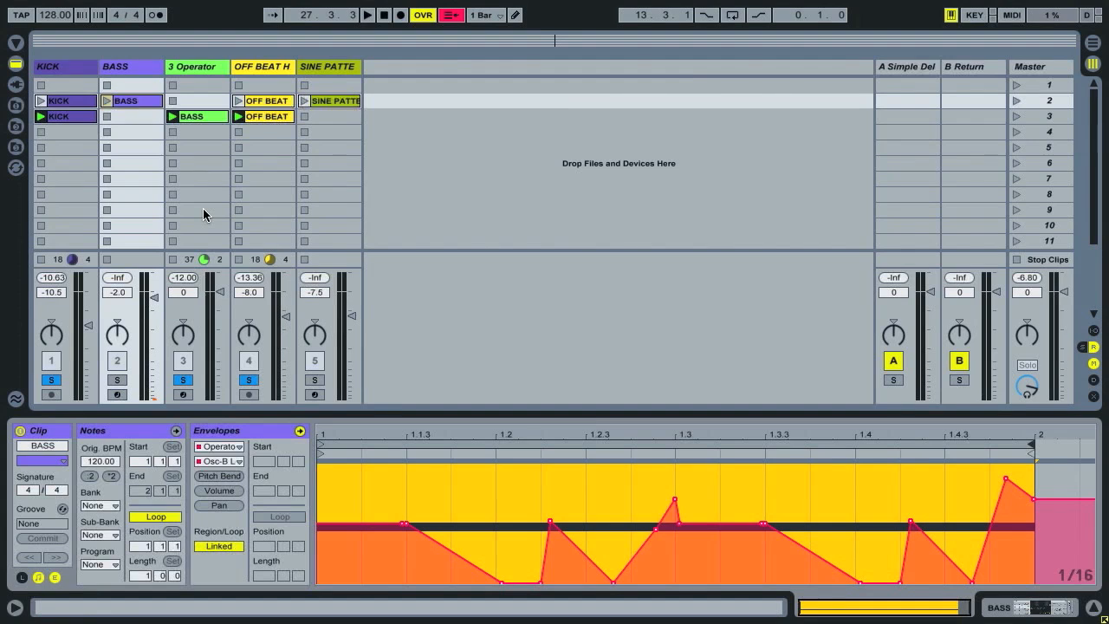
Show the mixer's send controls and display the effect devices on return track A Simple Delay.
key(ctrl+alt+s)
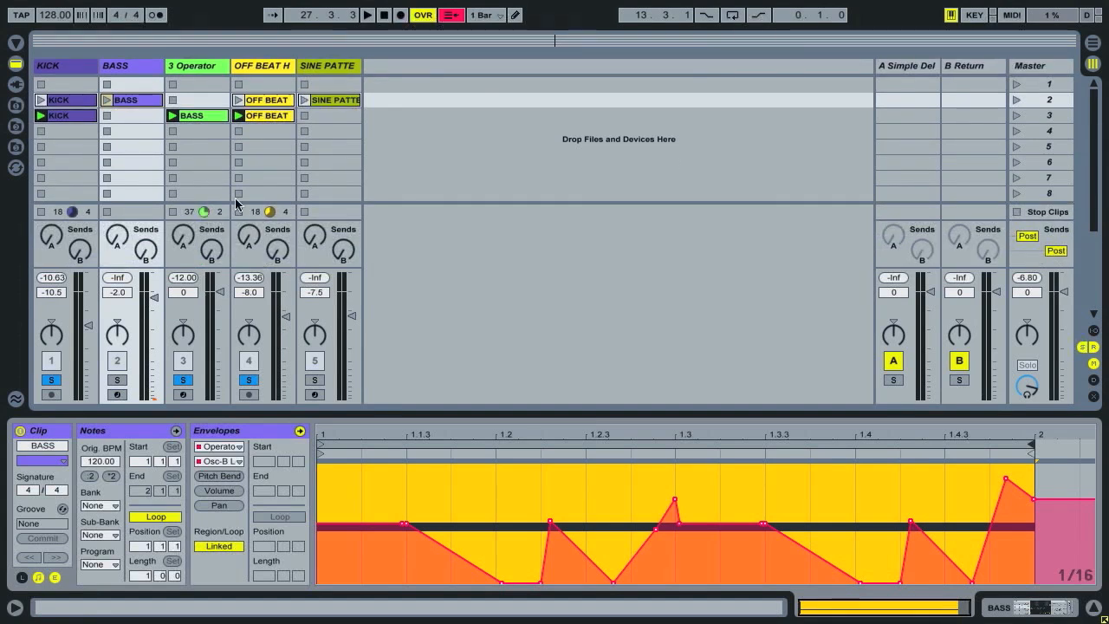
click(919, 69)
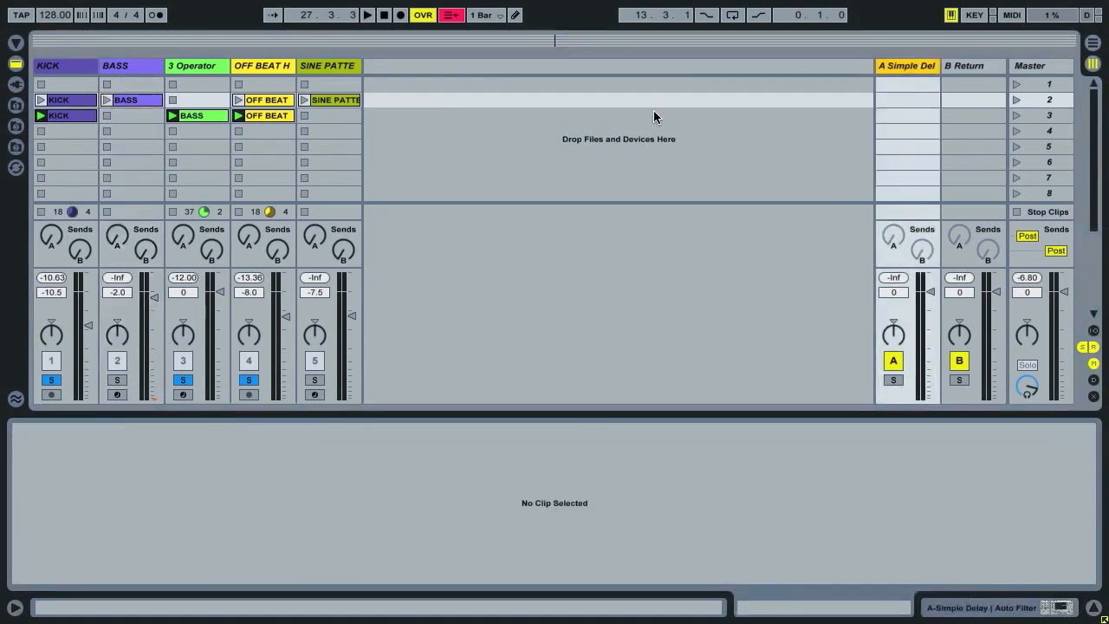
click(908, 70)
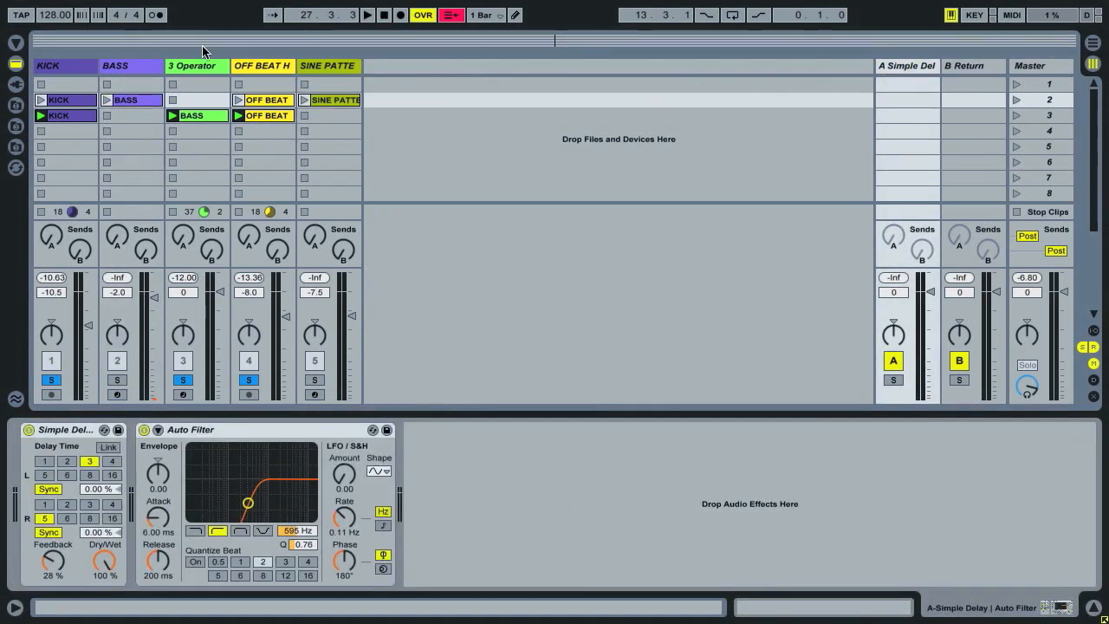
Play the loop and raise the 3 Operator track's send A to about two thirds.
click(201, 66)
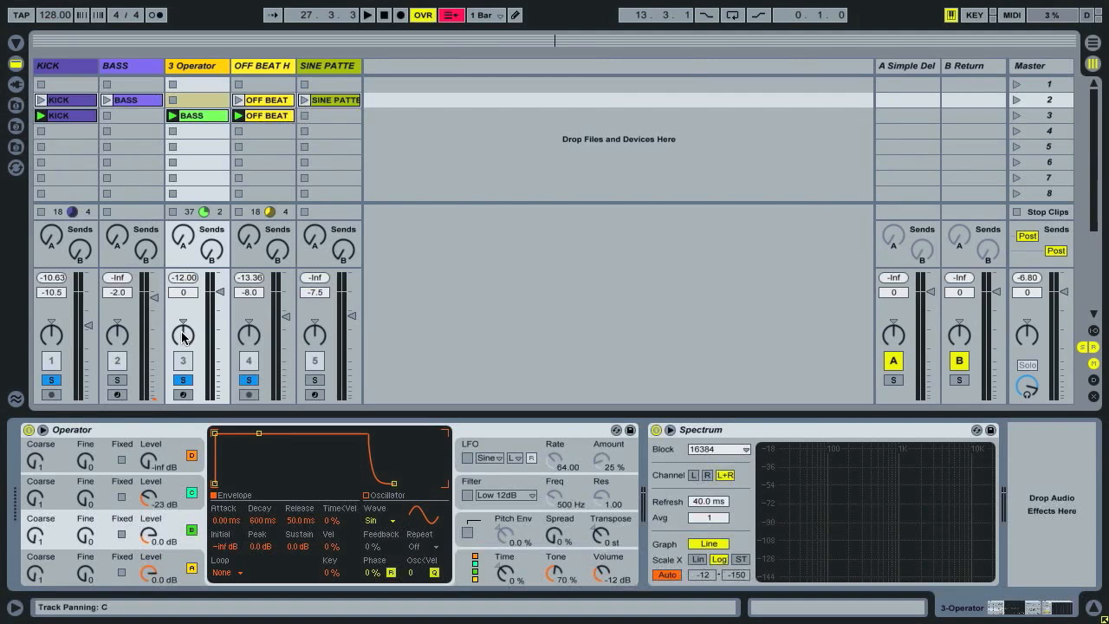
key(space)
drag(182, 236, 183, 173)
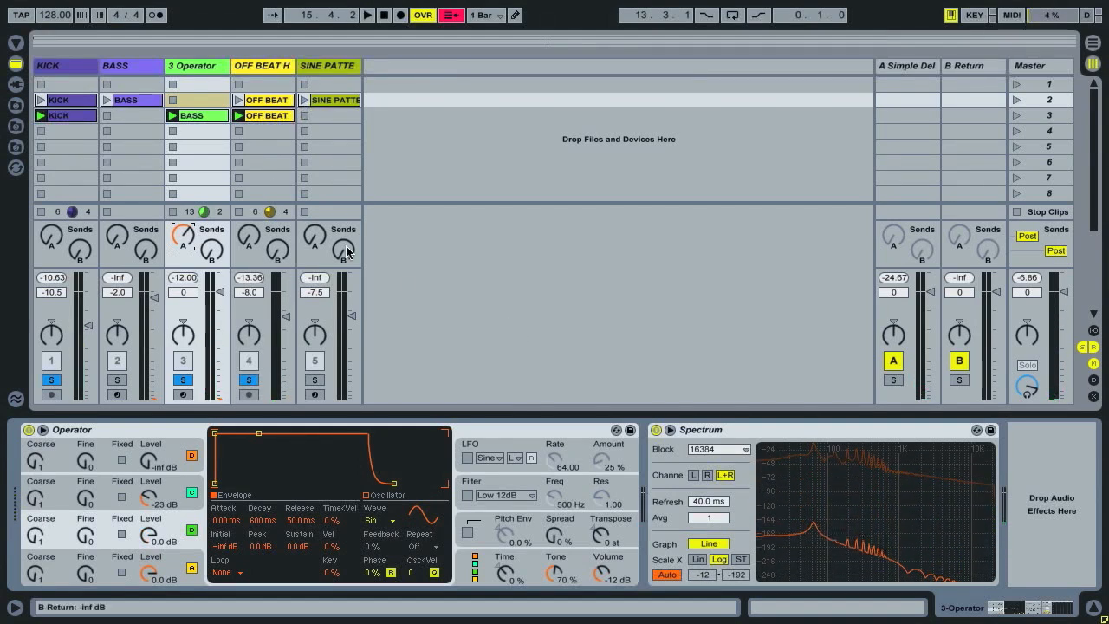
Open the scene 3 BASS clip's envelope for the A-Simple Delay send.
double_click(205, 118)
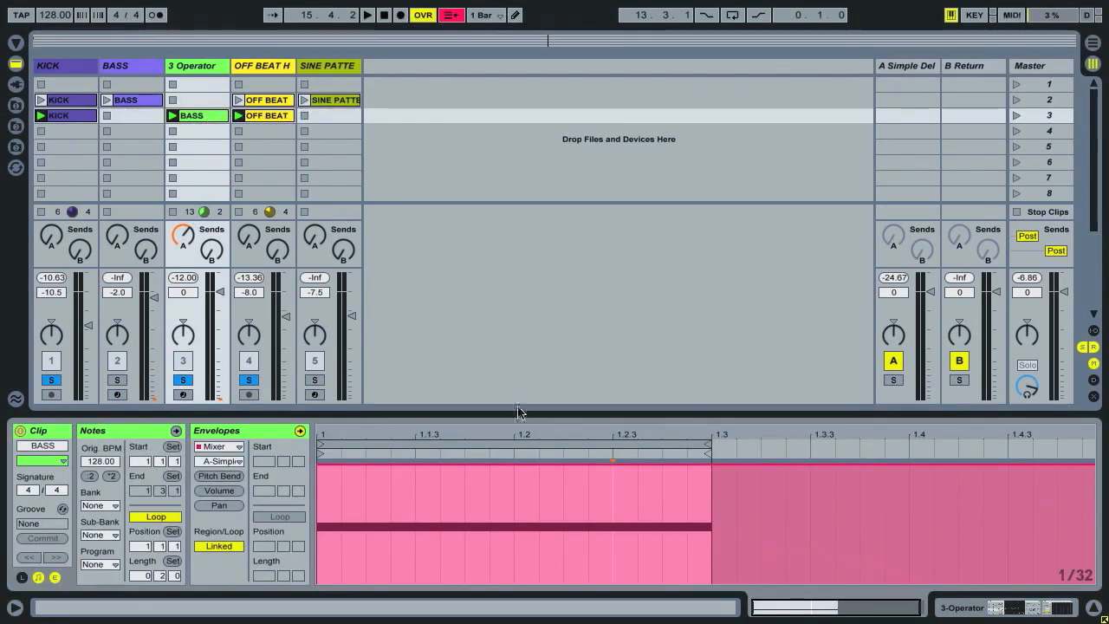